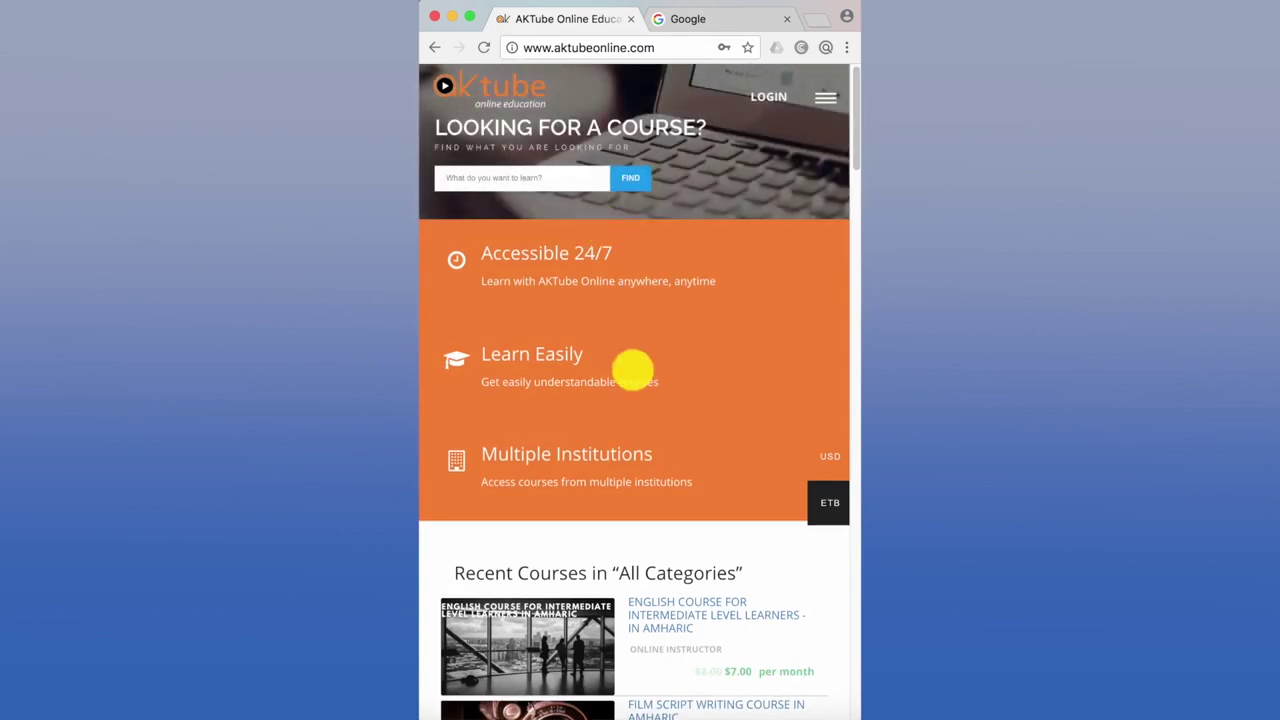
scroll(633, 370, "down", 2)
scroll(633, 370, "up", 2)
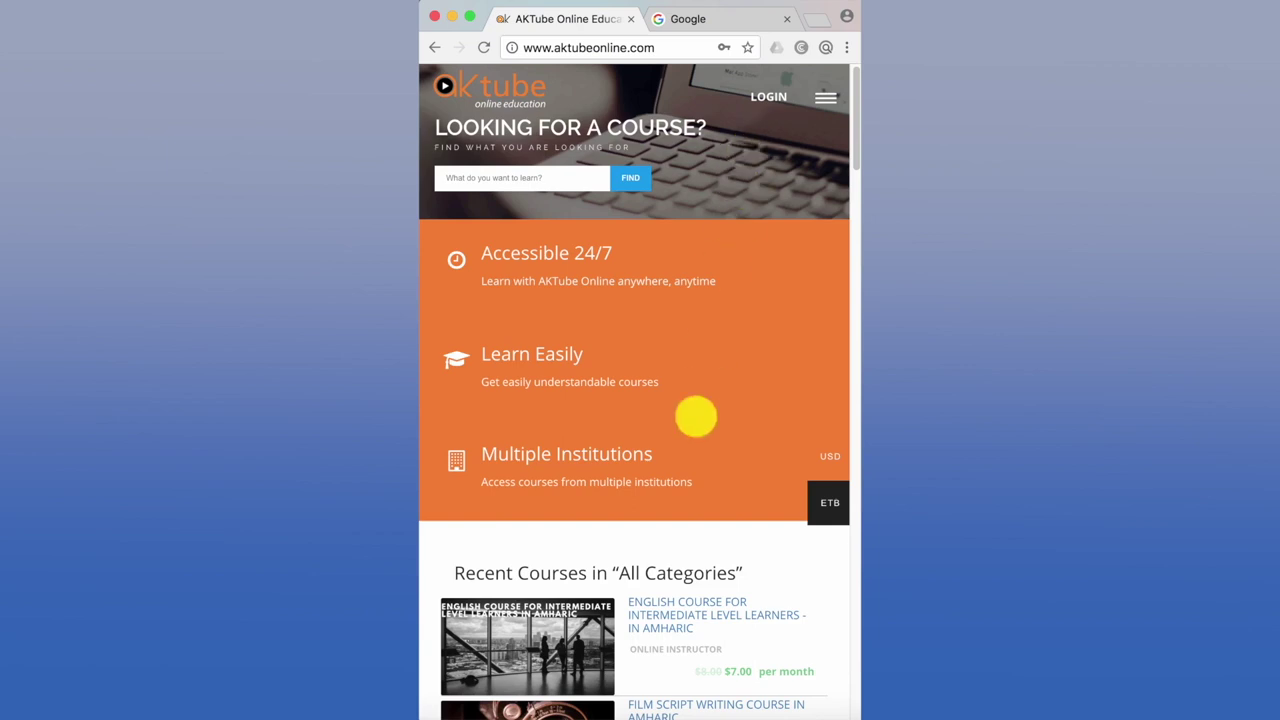
scroll(696, 416, "down", 3)
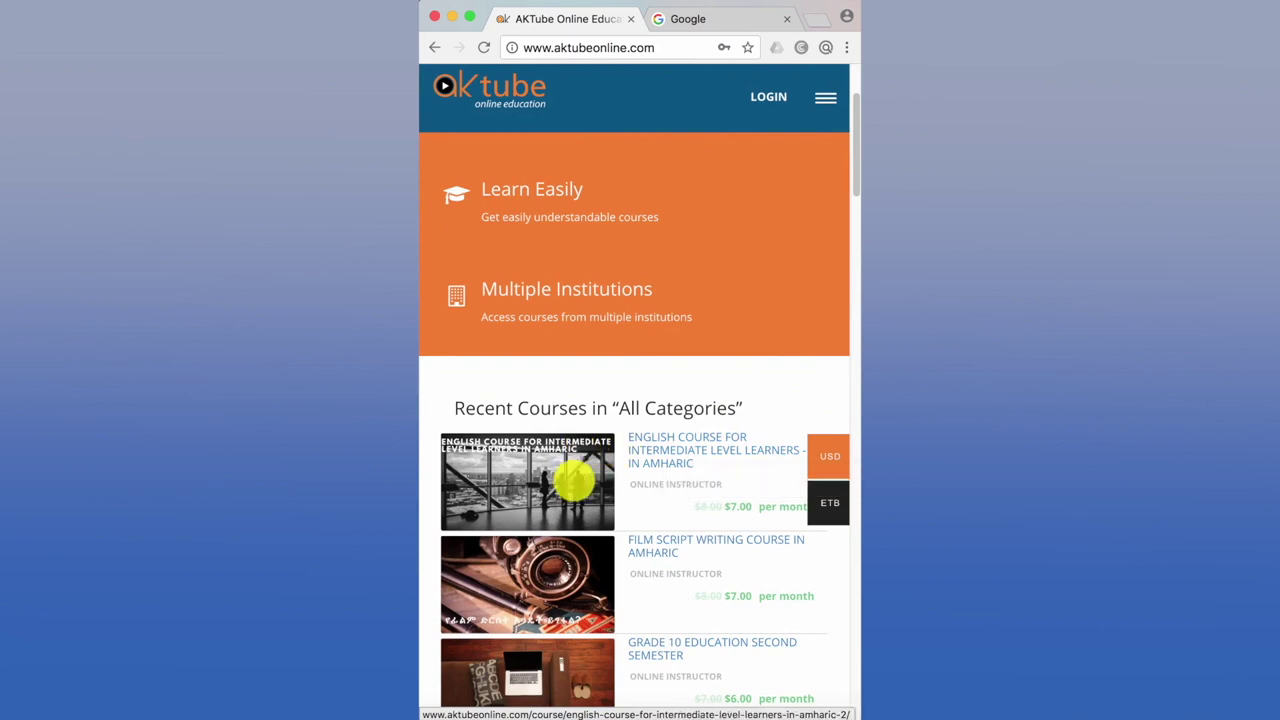
scroll(574, 481, "down", 3)
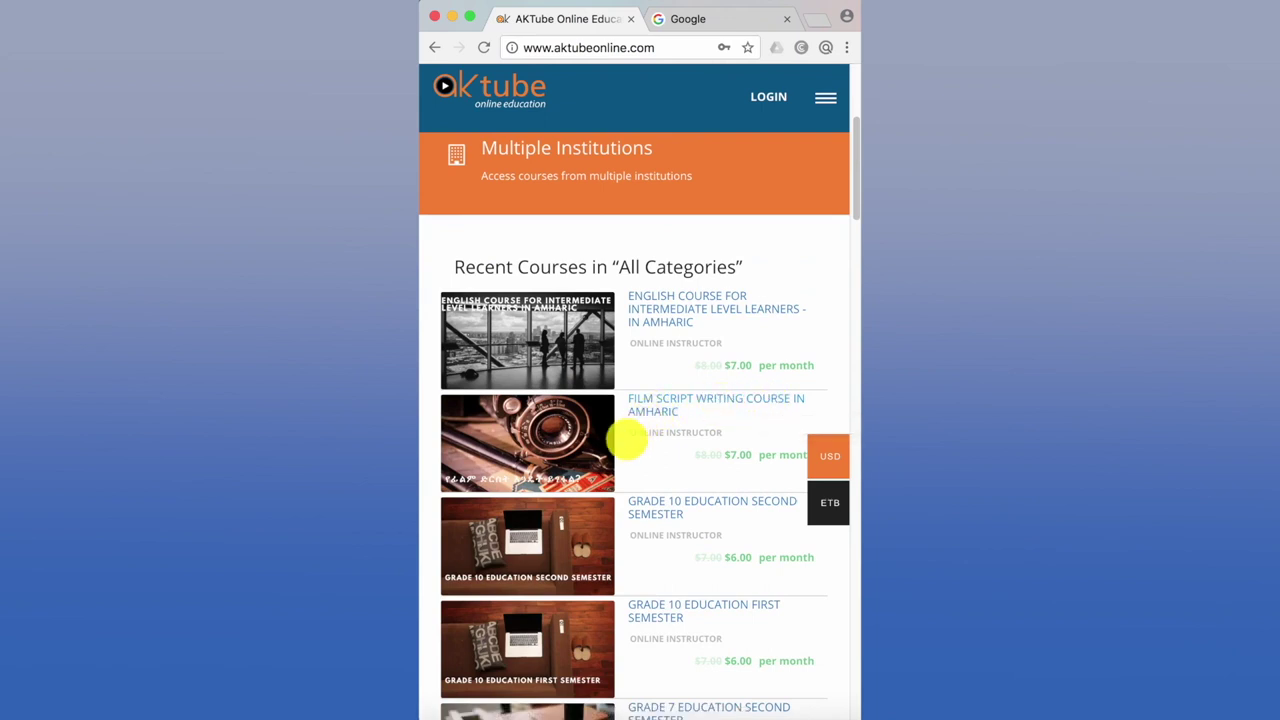
scroll(627, 438, "up", 5)
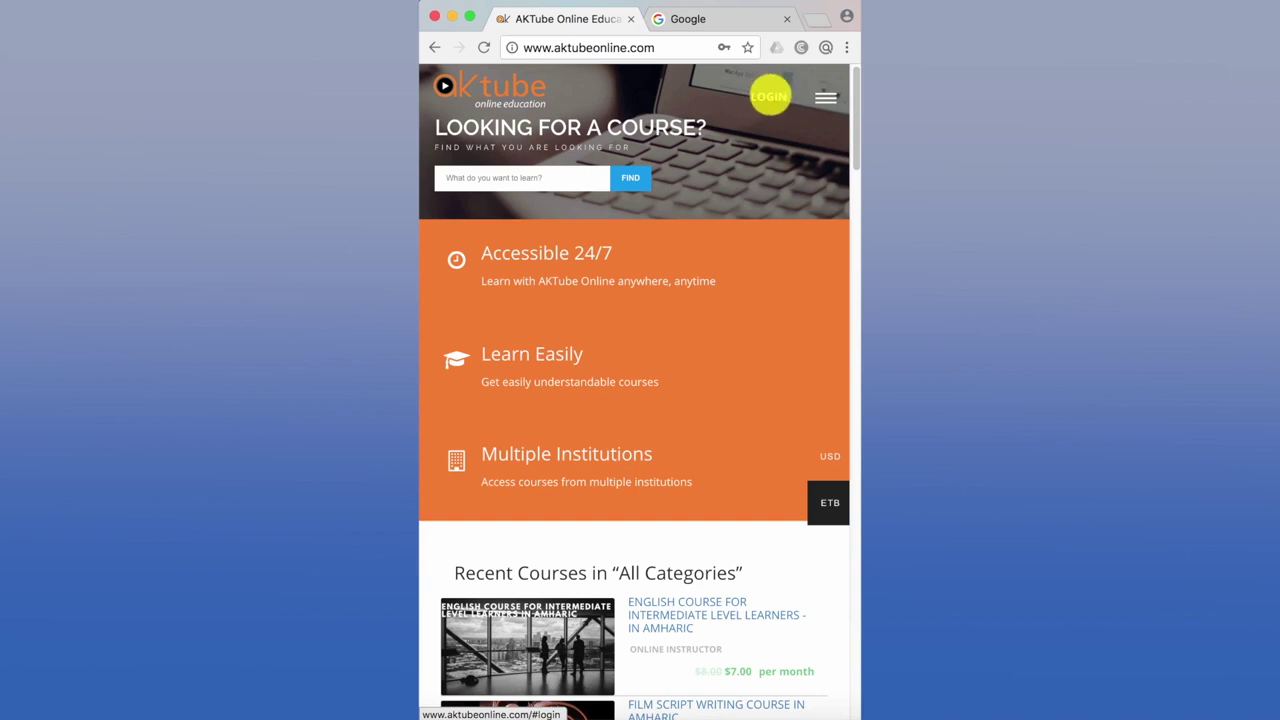
- Open the LOGIN form and clear its autofilled username and password fields
left_click(769, 96)
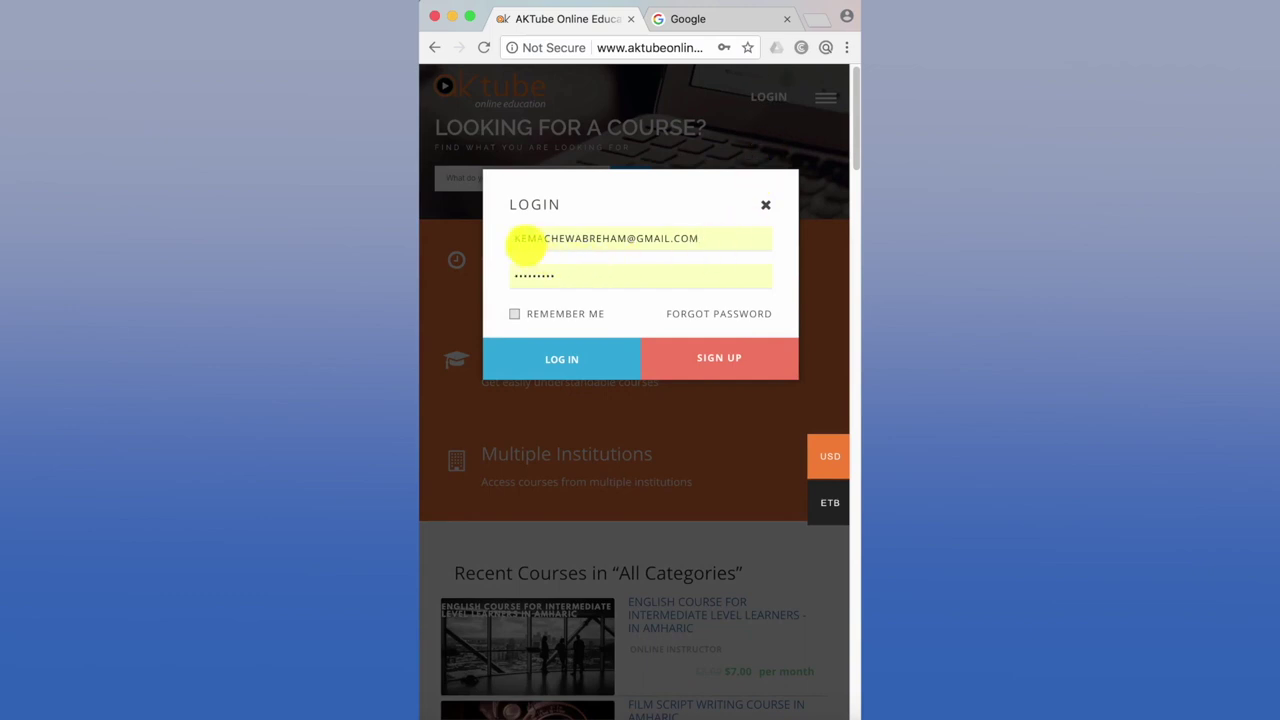
left_click(704, 236)
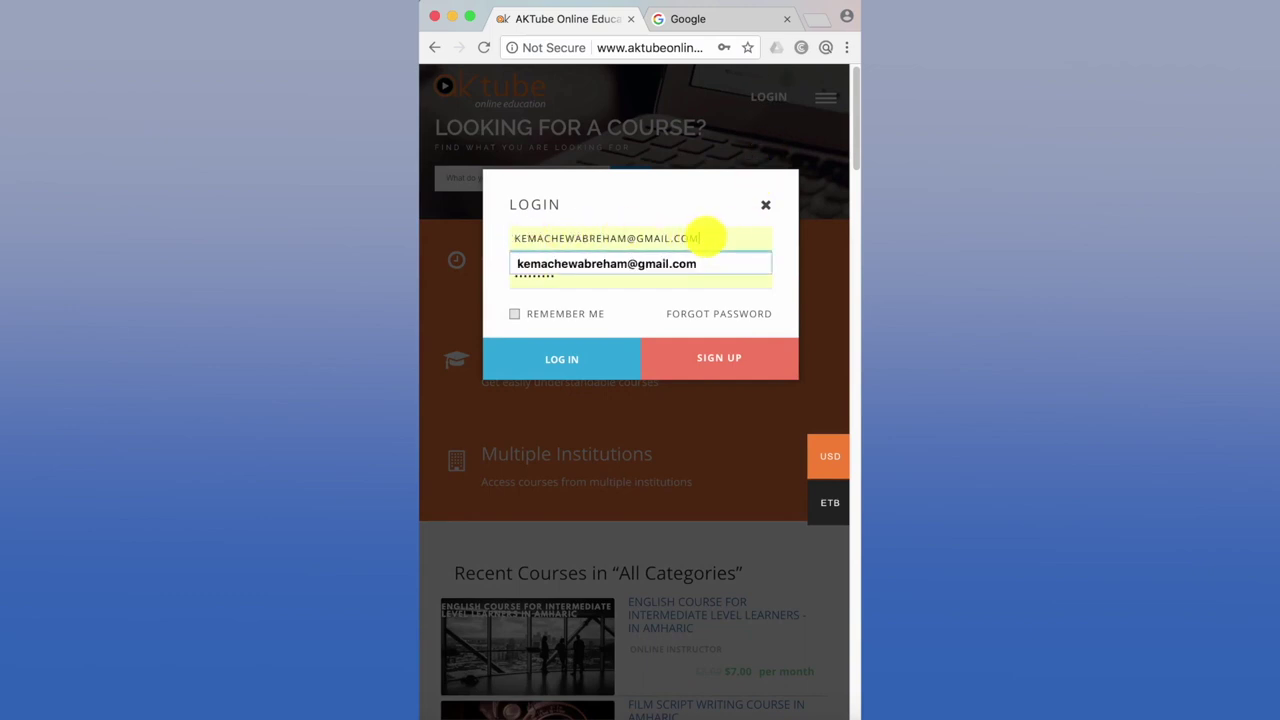
key("BackSpace")
key("BackSpace")
key("BackSpace")
key("BackSpace")
key("BackSpace")
key("BackSpace")
key("BackSpace")
key("BackSpace")
key("BackSpace")
key("BackSpace")
key("BackSpace")
key("BackSpace")
key("BackSpace")
key("BackSpace")
key("BackSpace")
key("BackSpace")
key("BackSpace")
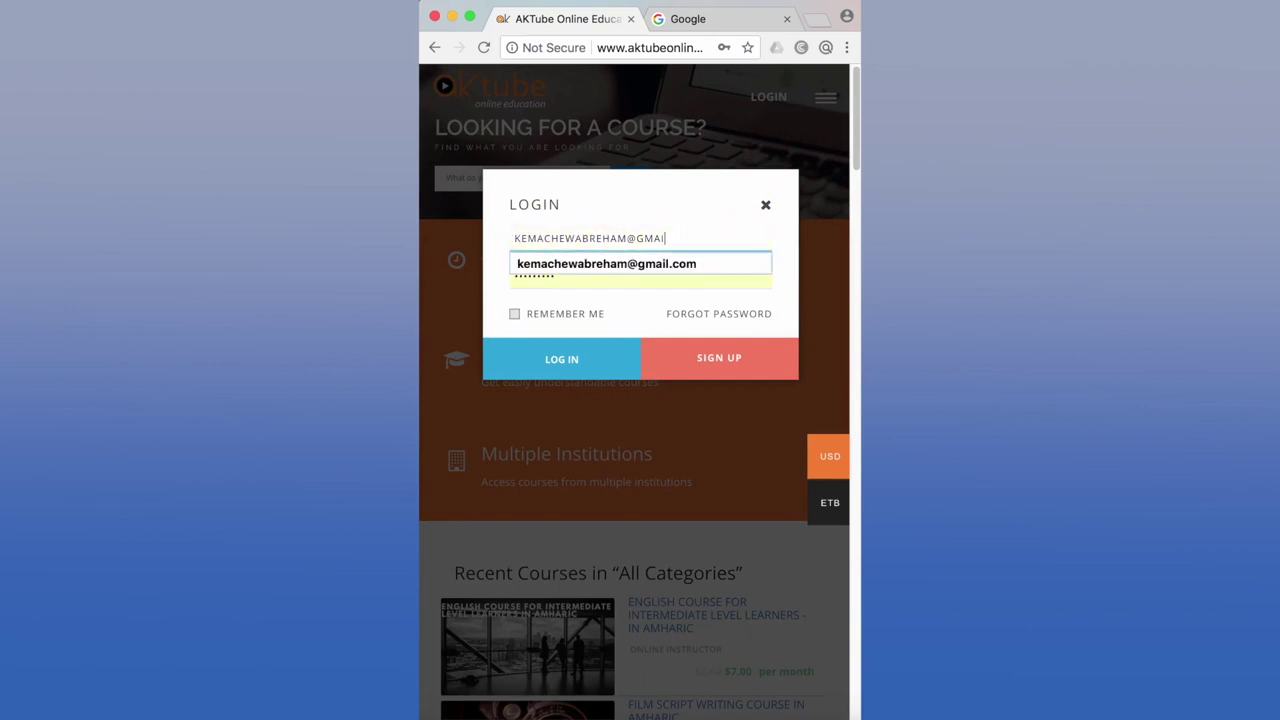
key("BackSpace")
key("BackSpace")
key("BackSpace")
key("BackSpace")
key("BackSpace")
key("BackSpace")
key("BackSpace")
key("BackSpace")
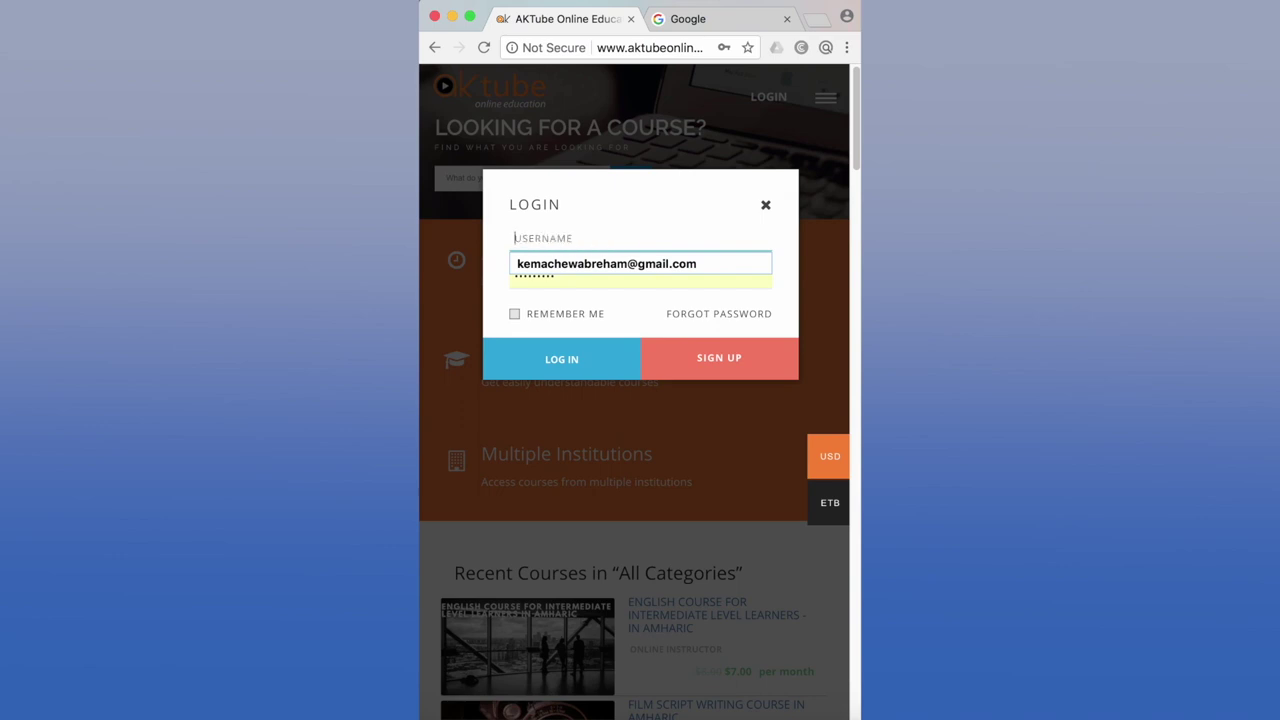
left_click(651, 275)
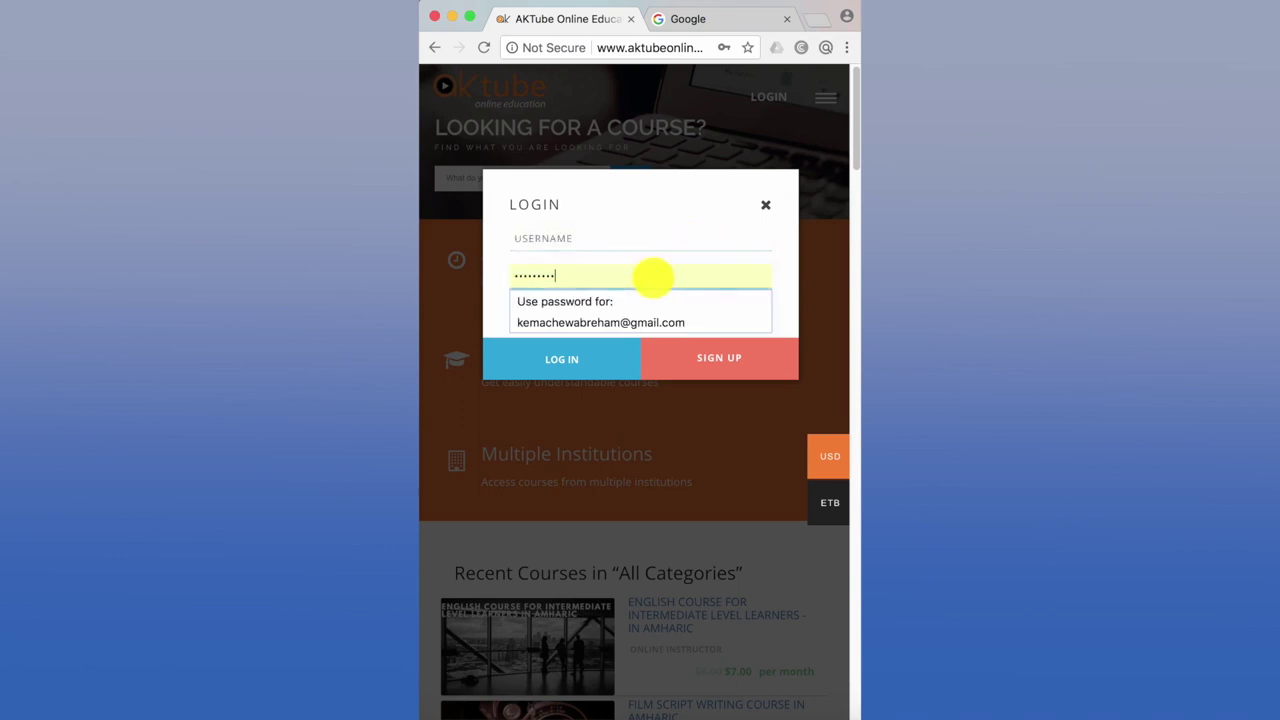
key("BackSpace")
key("BackSpace")
key("BackSpace")
key("BackSpace")
key("BackSpace")
key("BackSpace")
key("BackSpace")
key("BackSpace")
key("BackSpace")
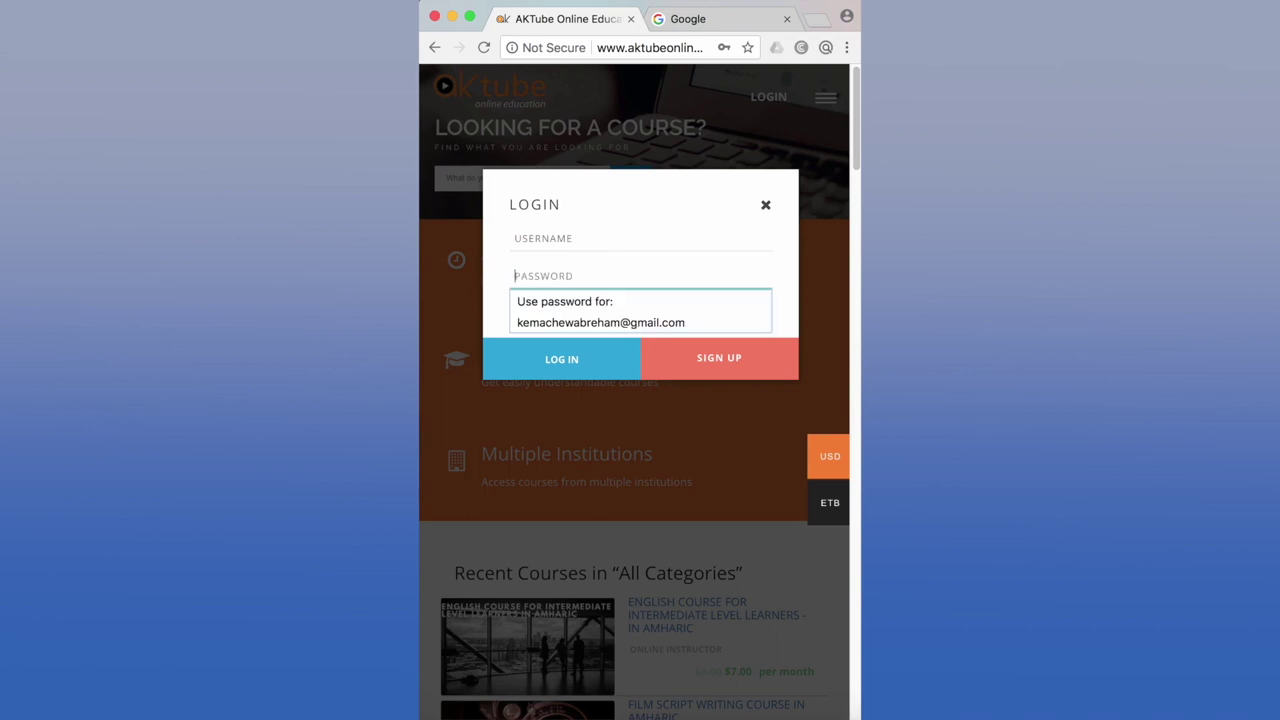
left_click(506, 194)
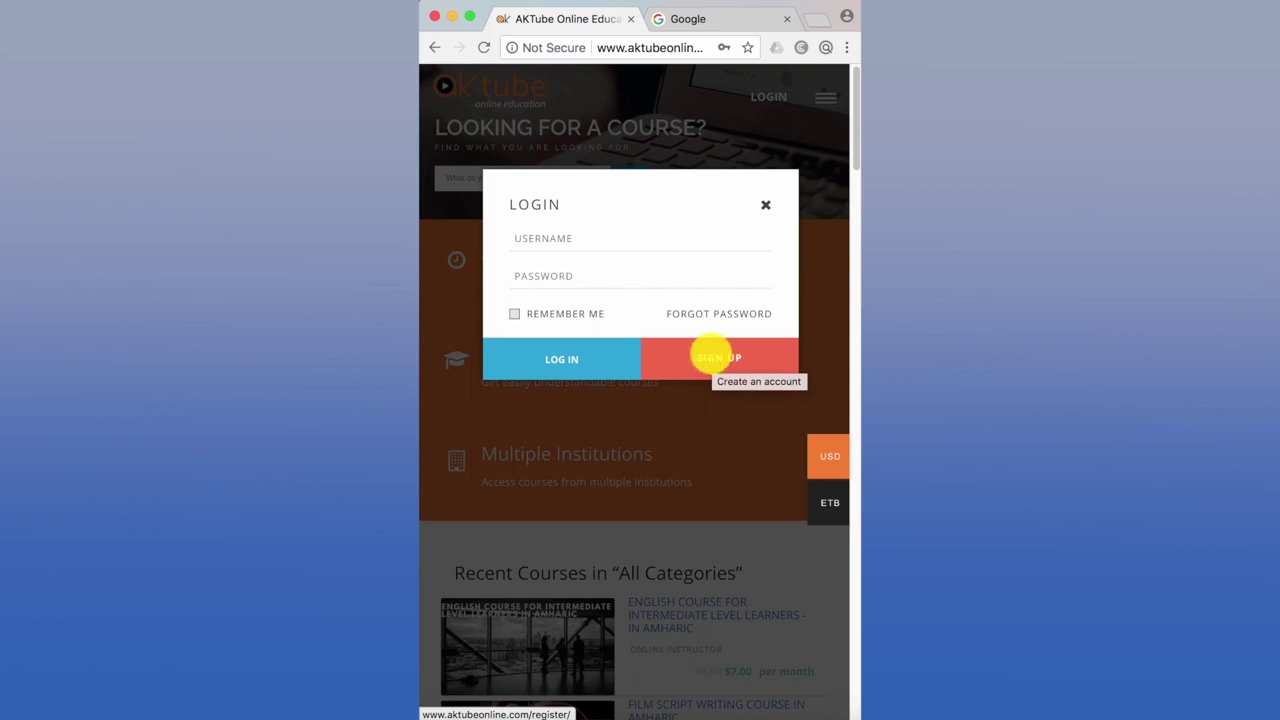
- Go to the Register page via SIGN UP and scroll down to its Account Details fields
left_click(711, 356)
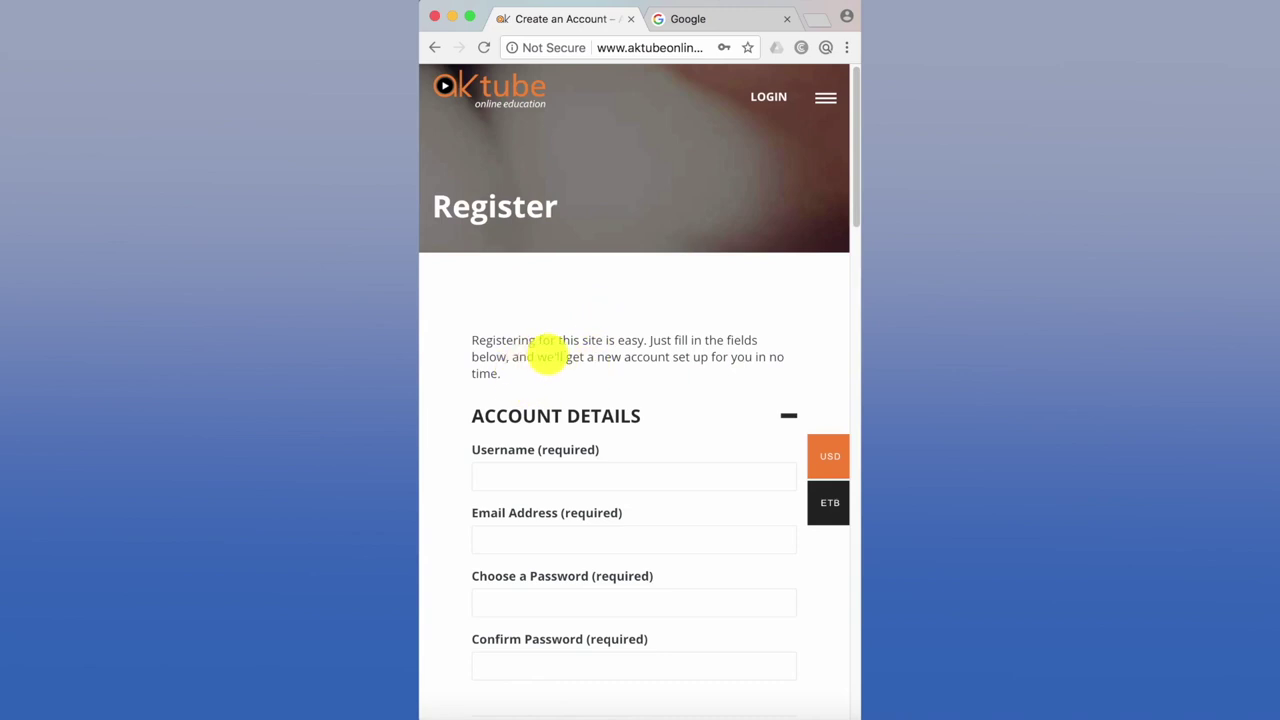
scroll(640, 390, "down", 1)
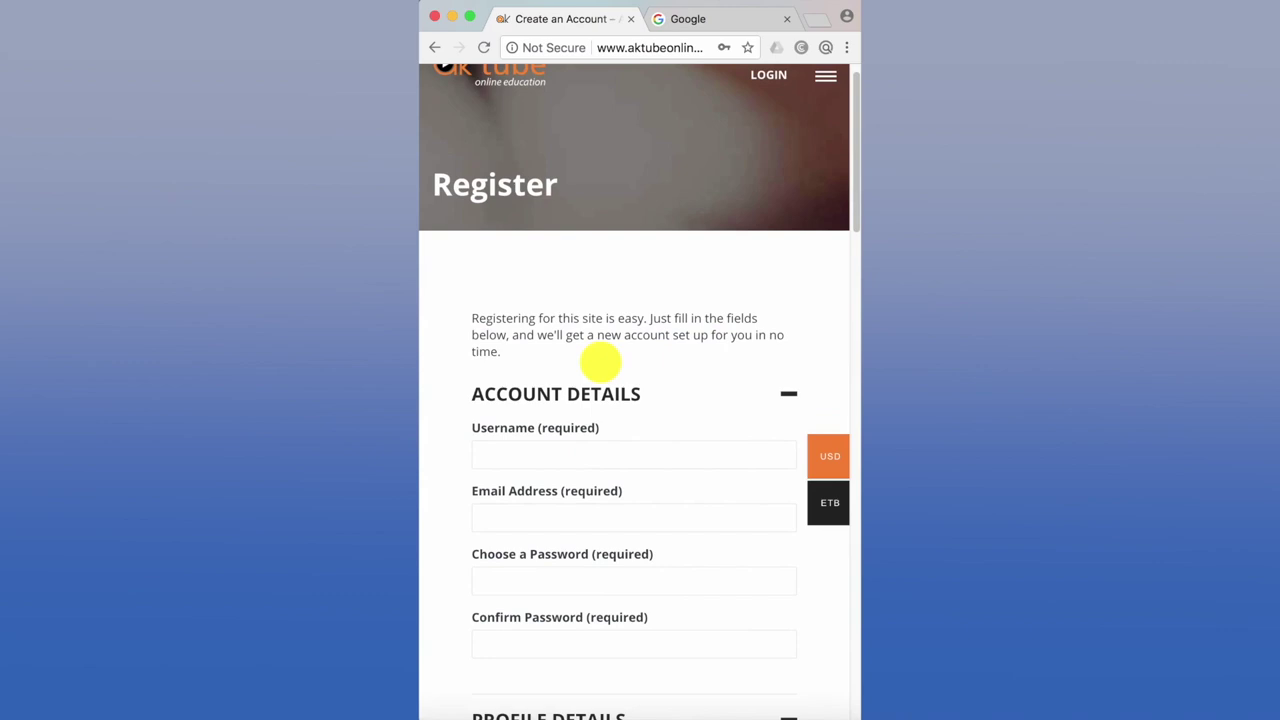
scroll(600, 361, "down", 1)
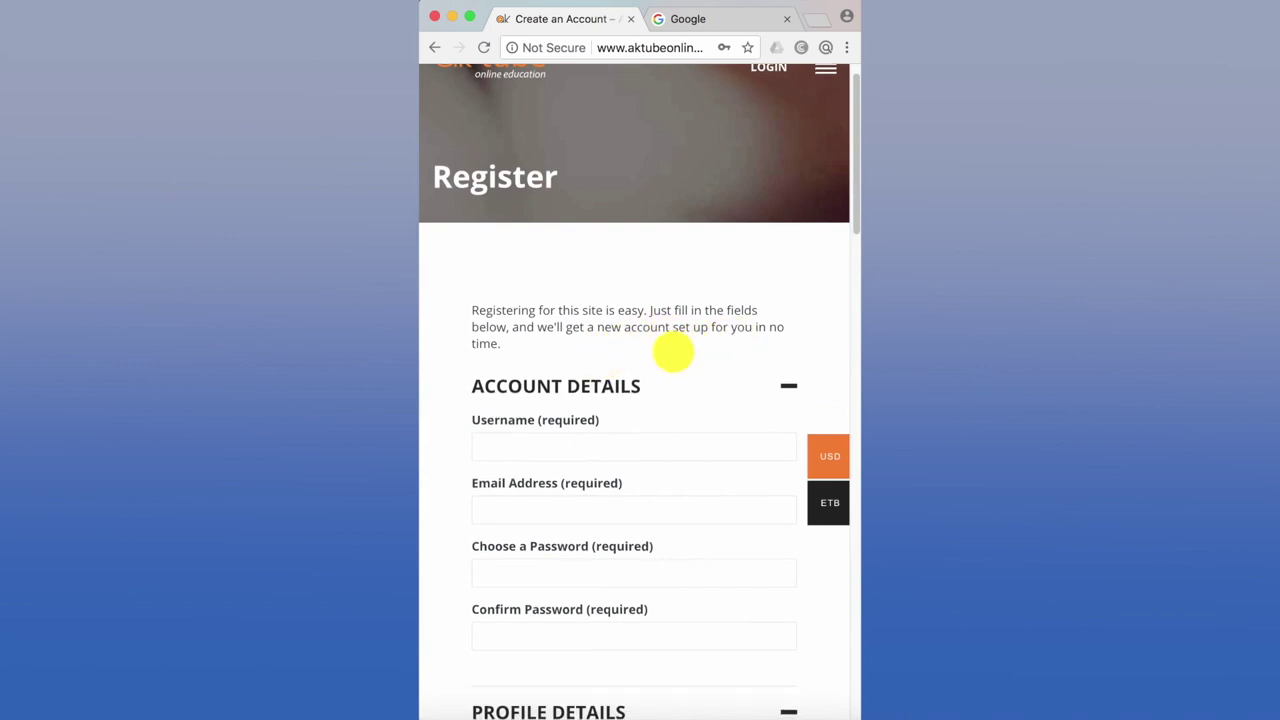
scroll(673, 350, "down", 3)
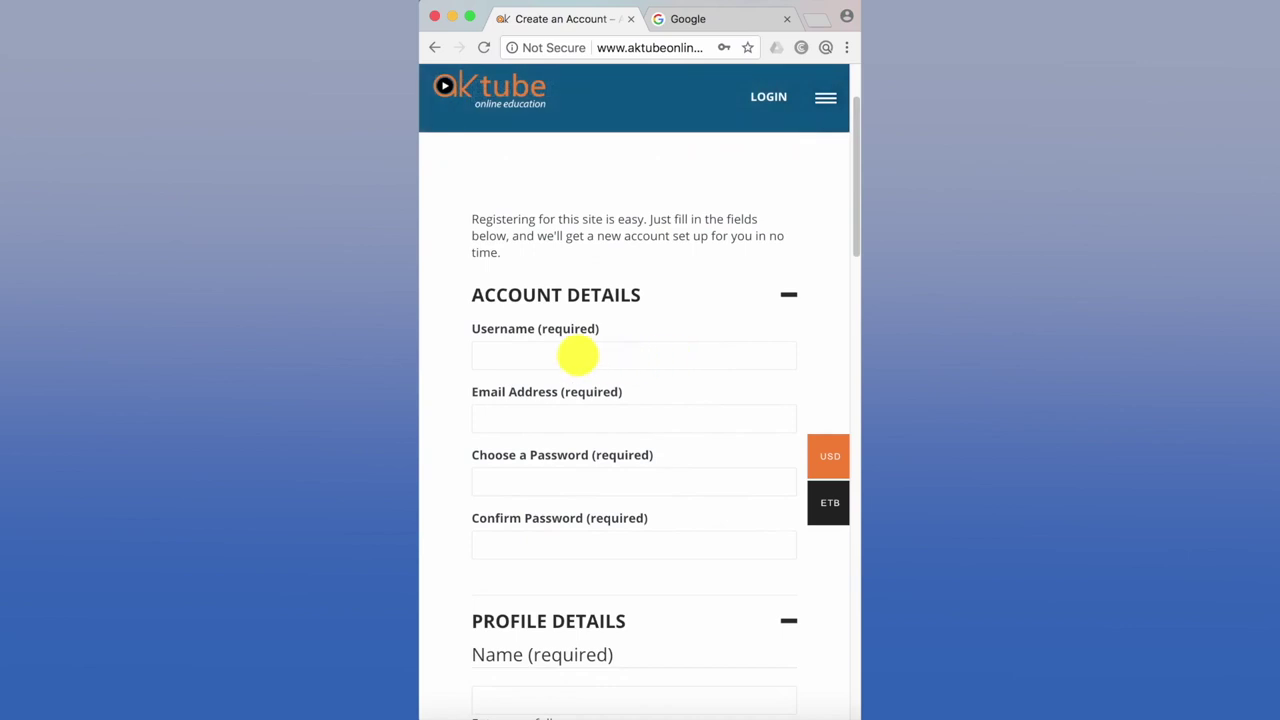
- Enter a new username, then fill the e-mail address from the browser's autofill suggestion
left_click(578, 355)
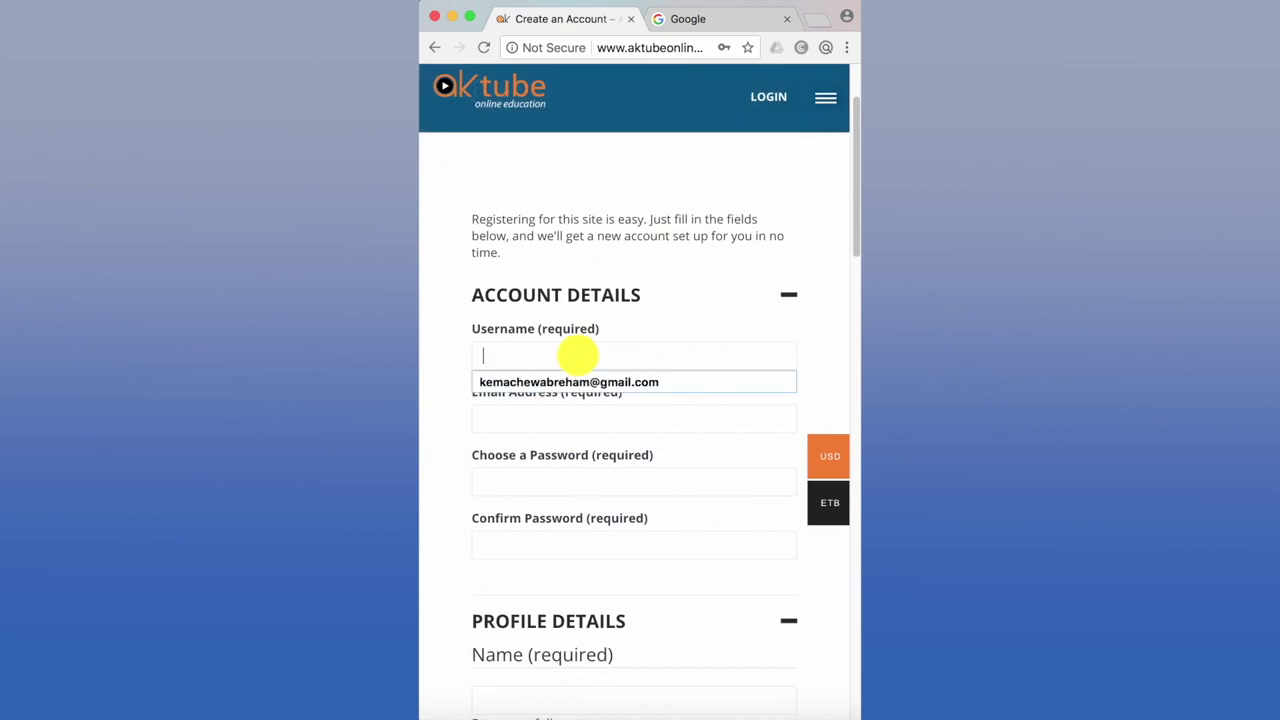
type("Abre")
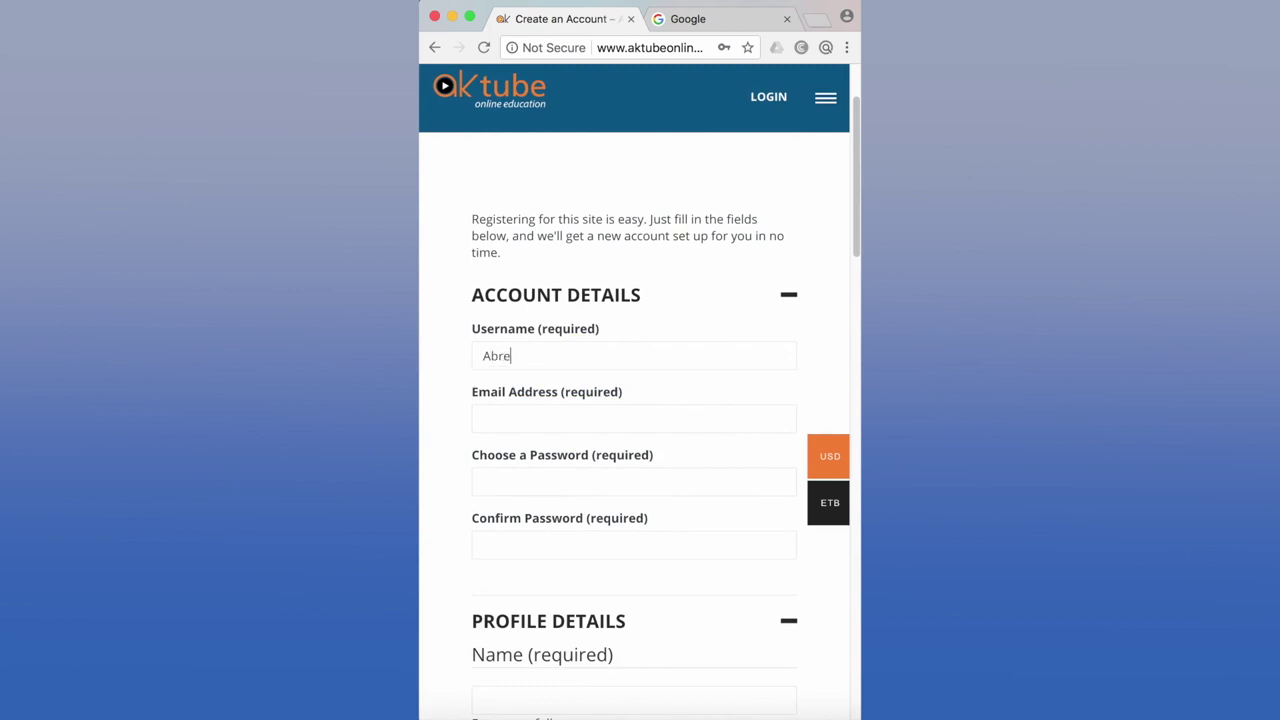
type("ham600")
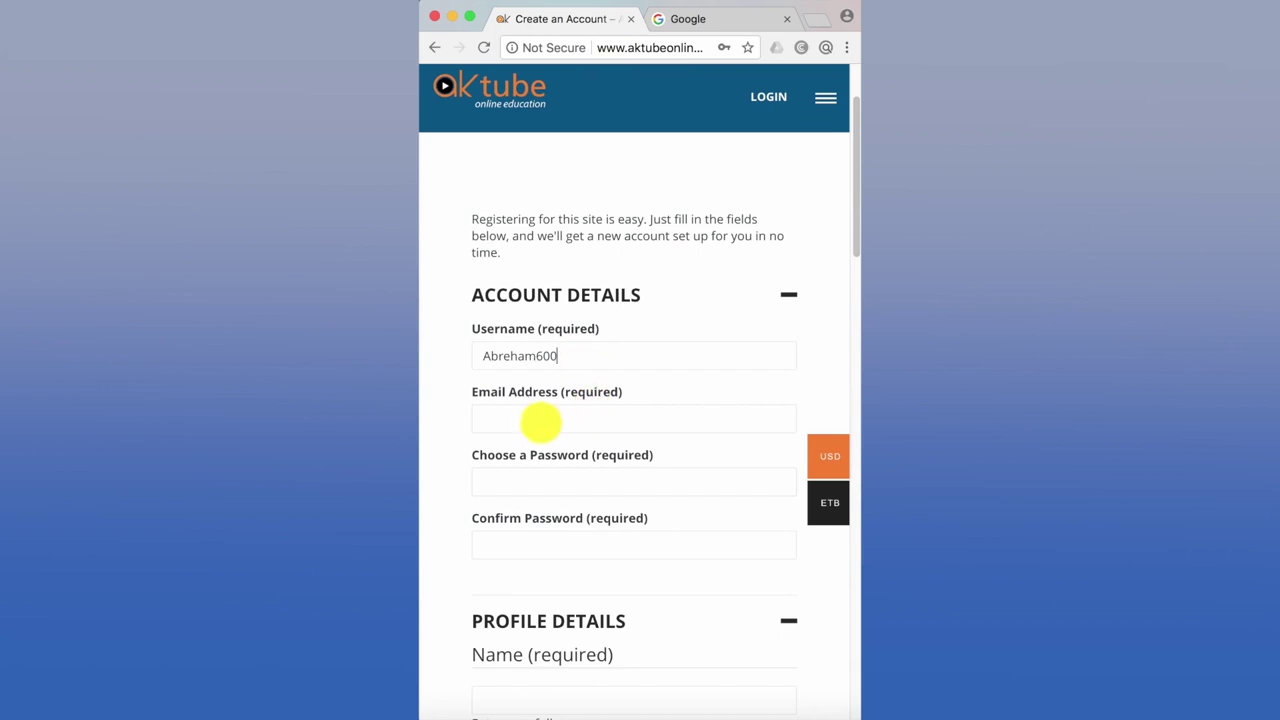
left_click(513, 418)
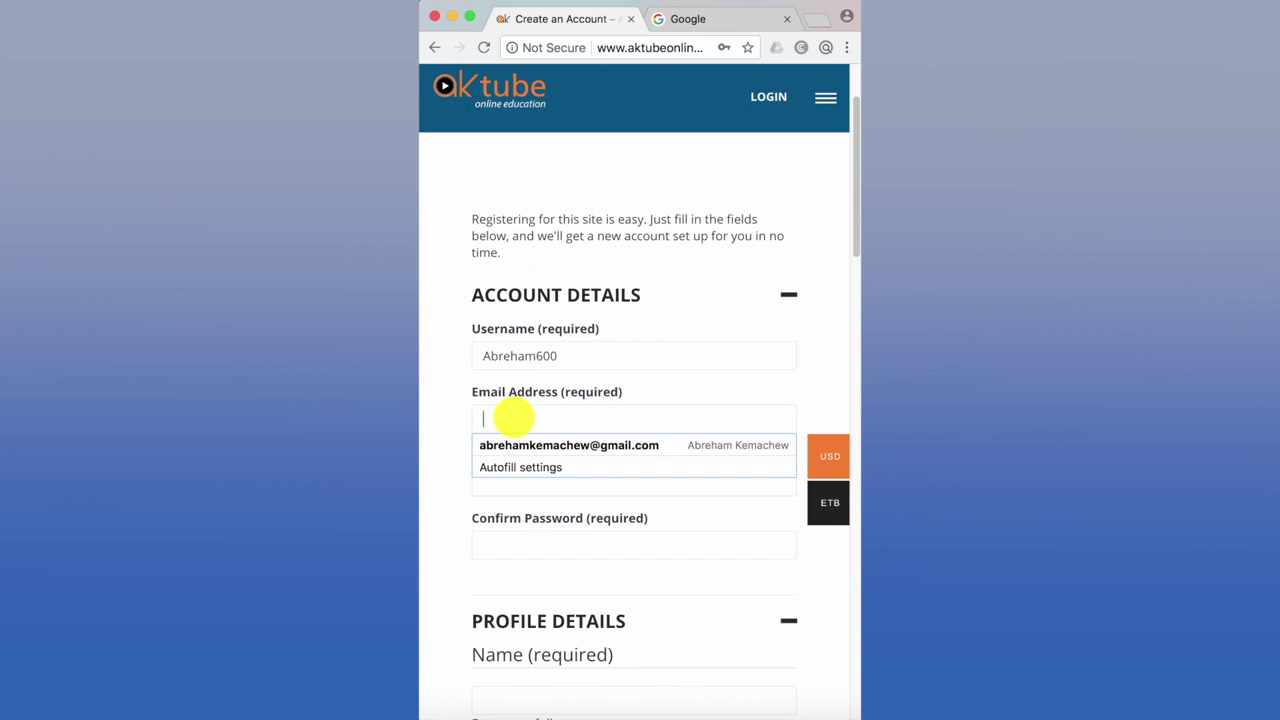
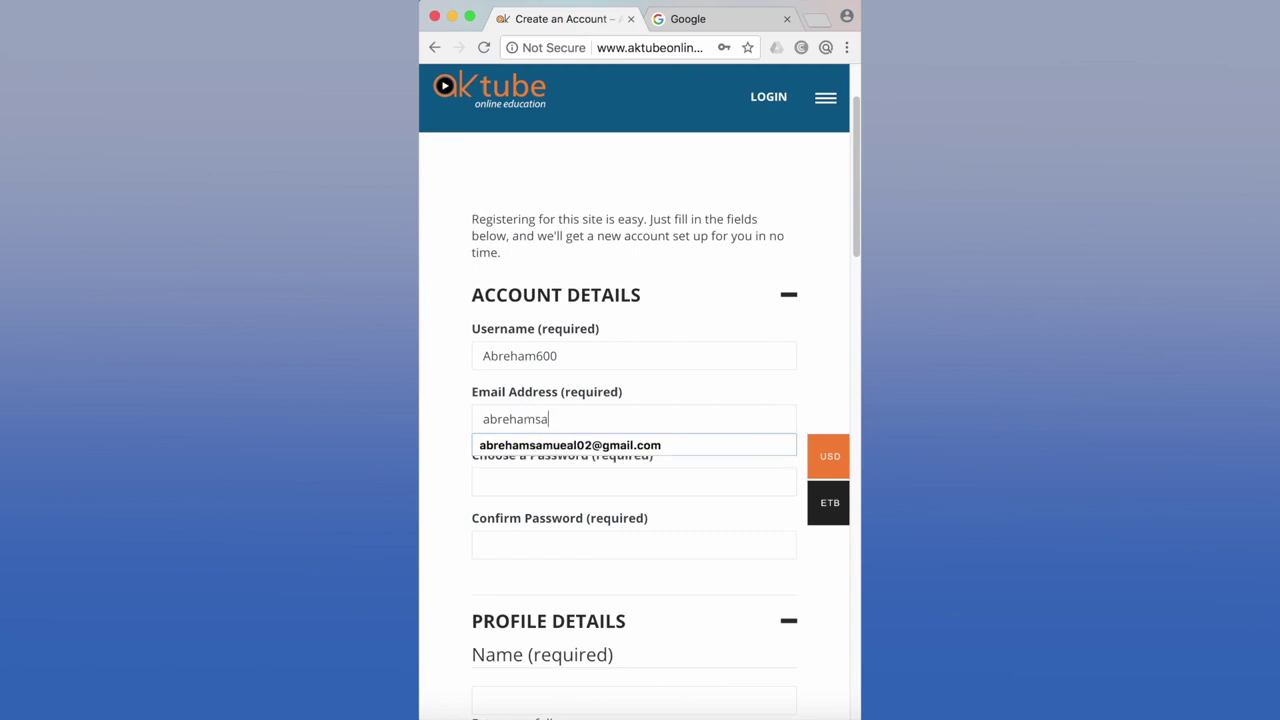
left_click(540, 444)
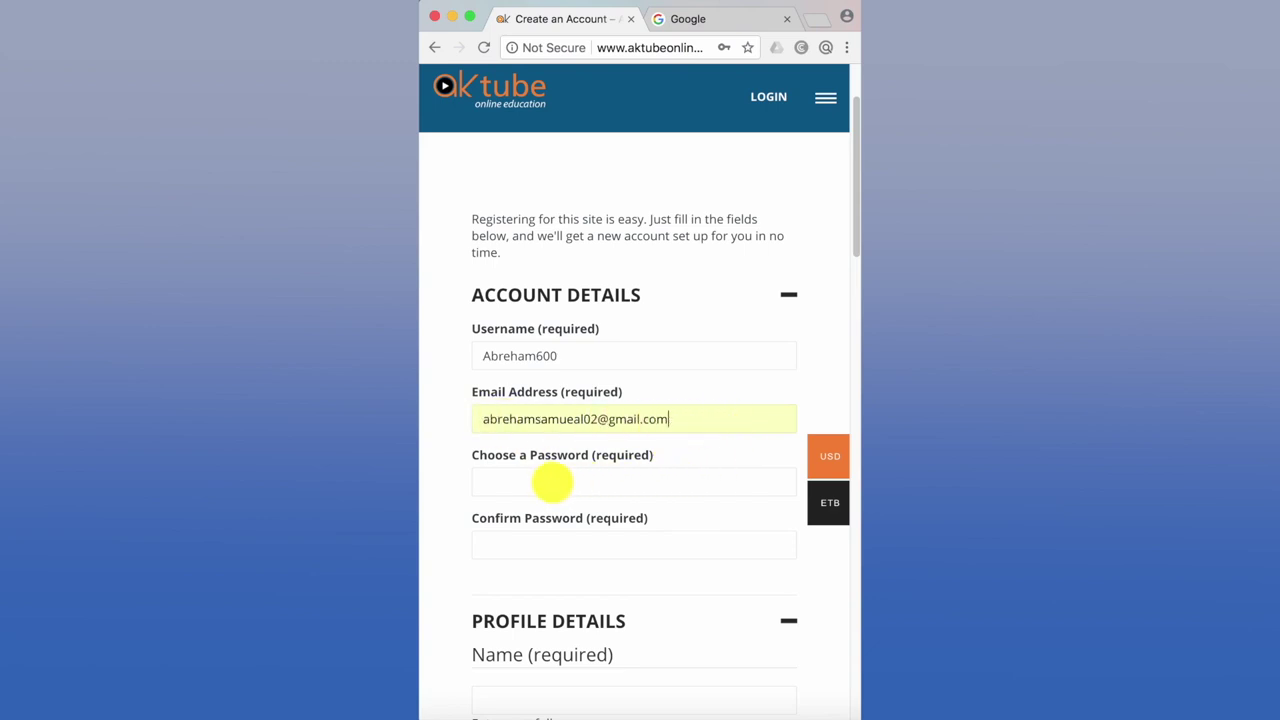
- Type the account password in Choose a Password and again in Confirm Password
left_click(530, 481)
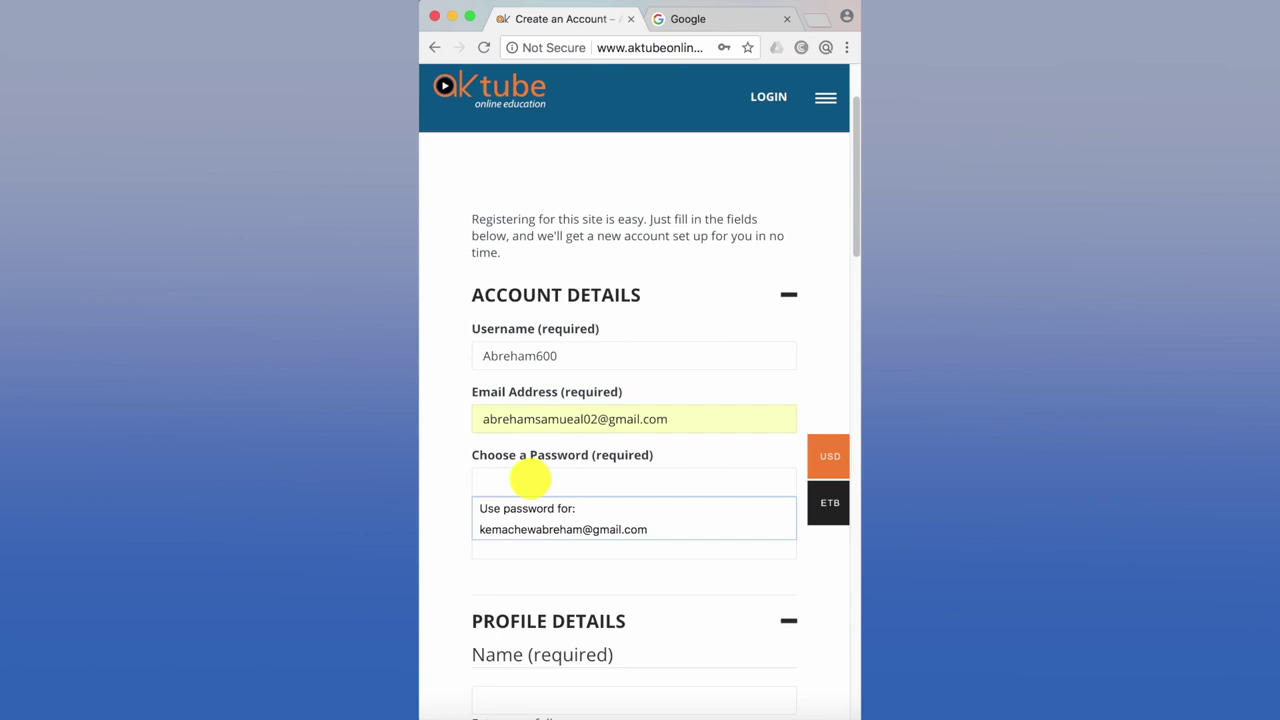
type("a")
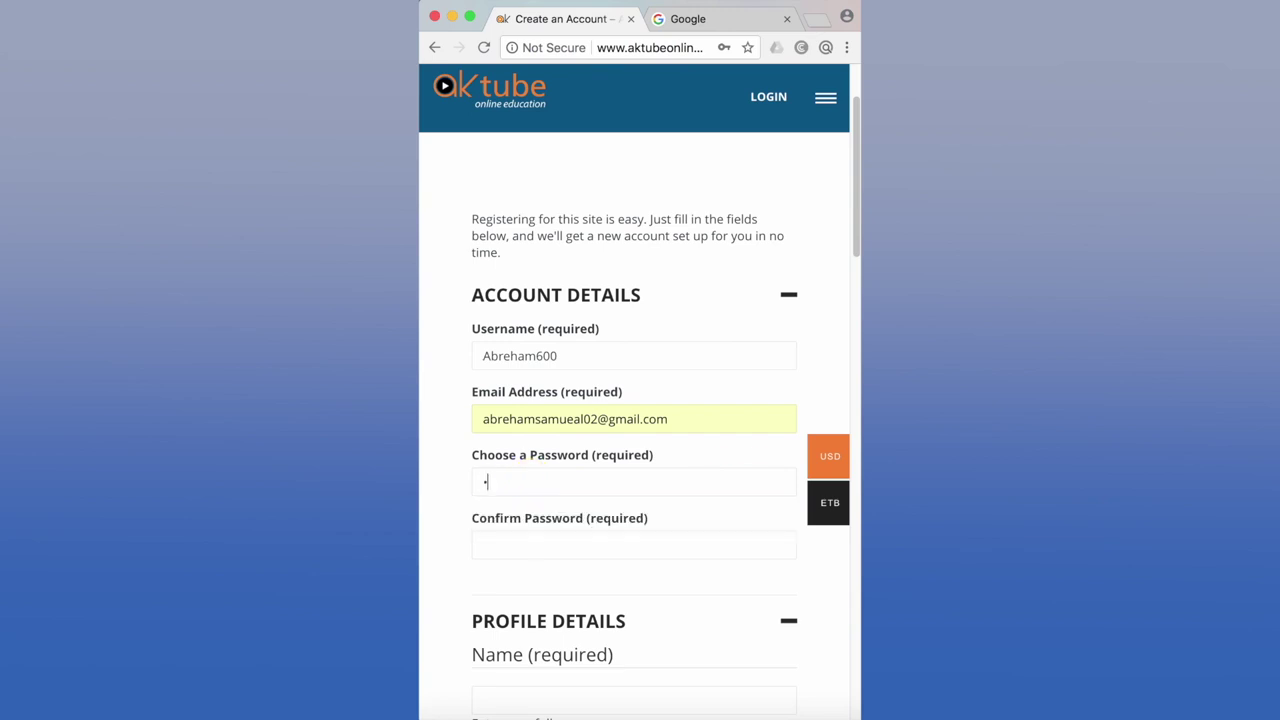
type("aaaaaaaaa")
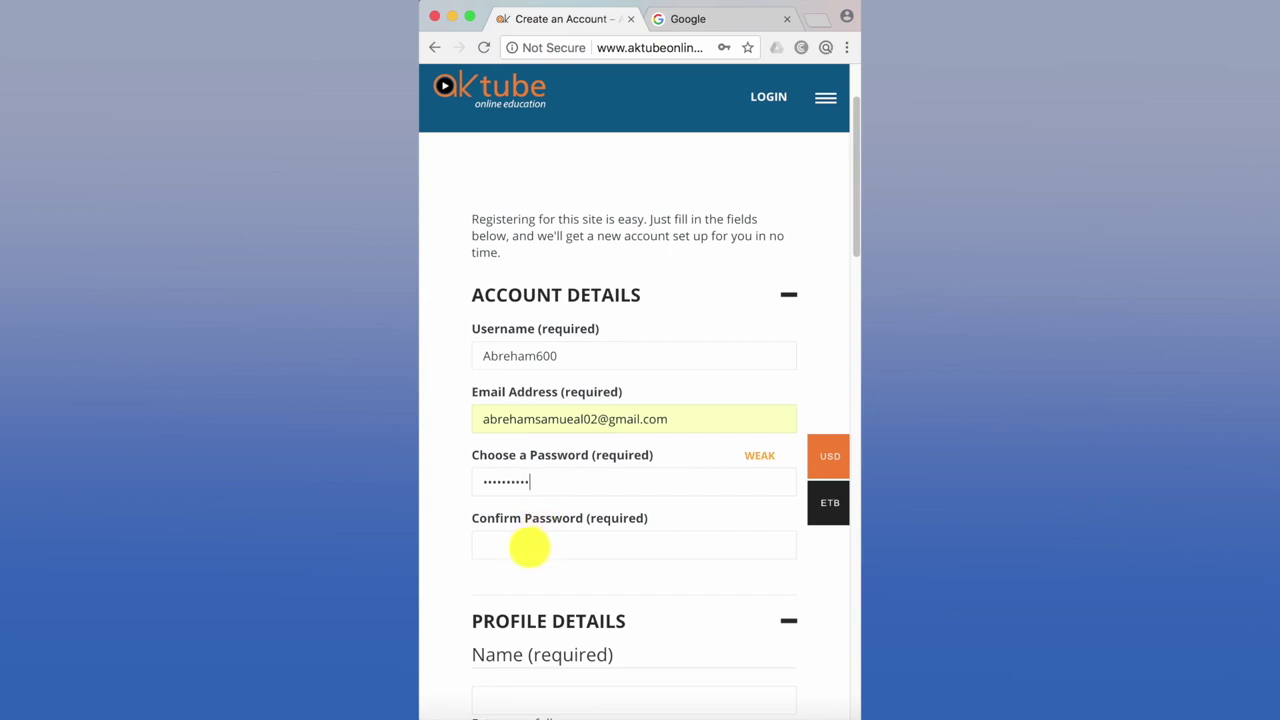
scroll(529, 546, "down", 1)
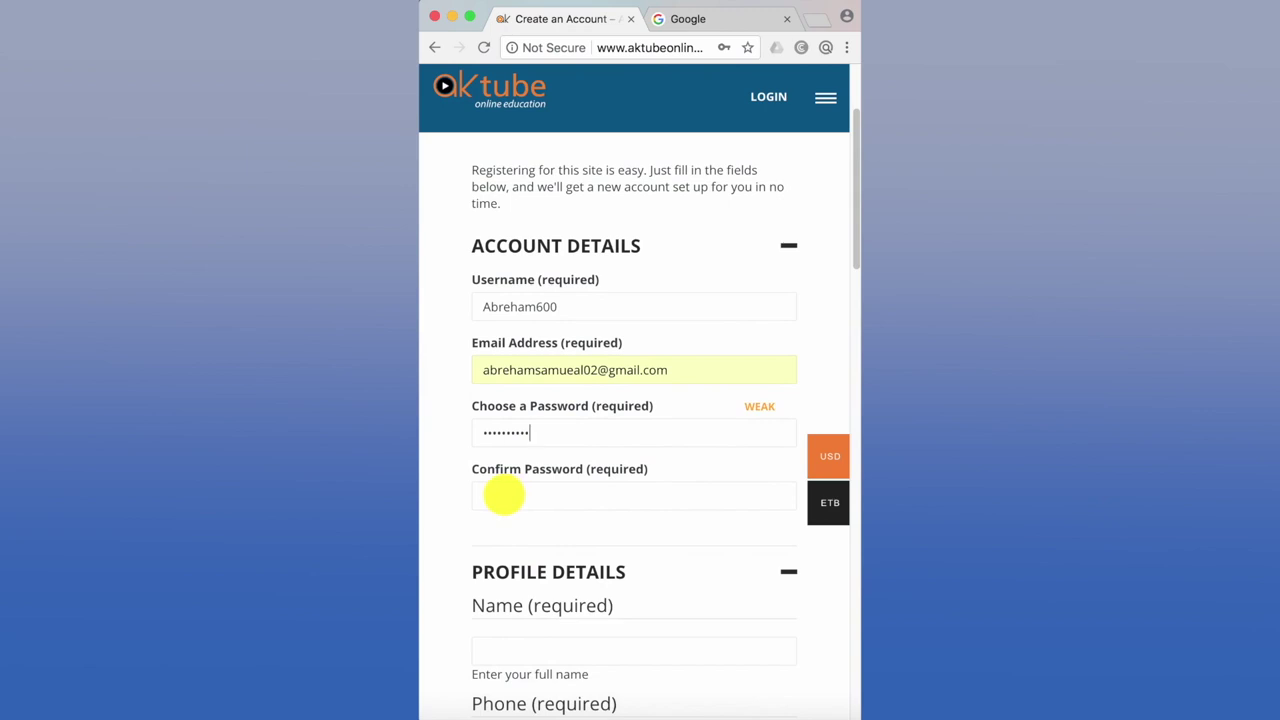
left_click(503, 494)
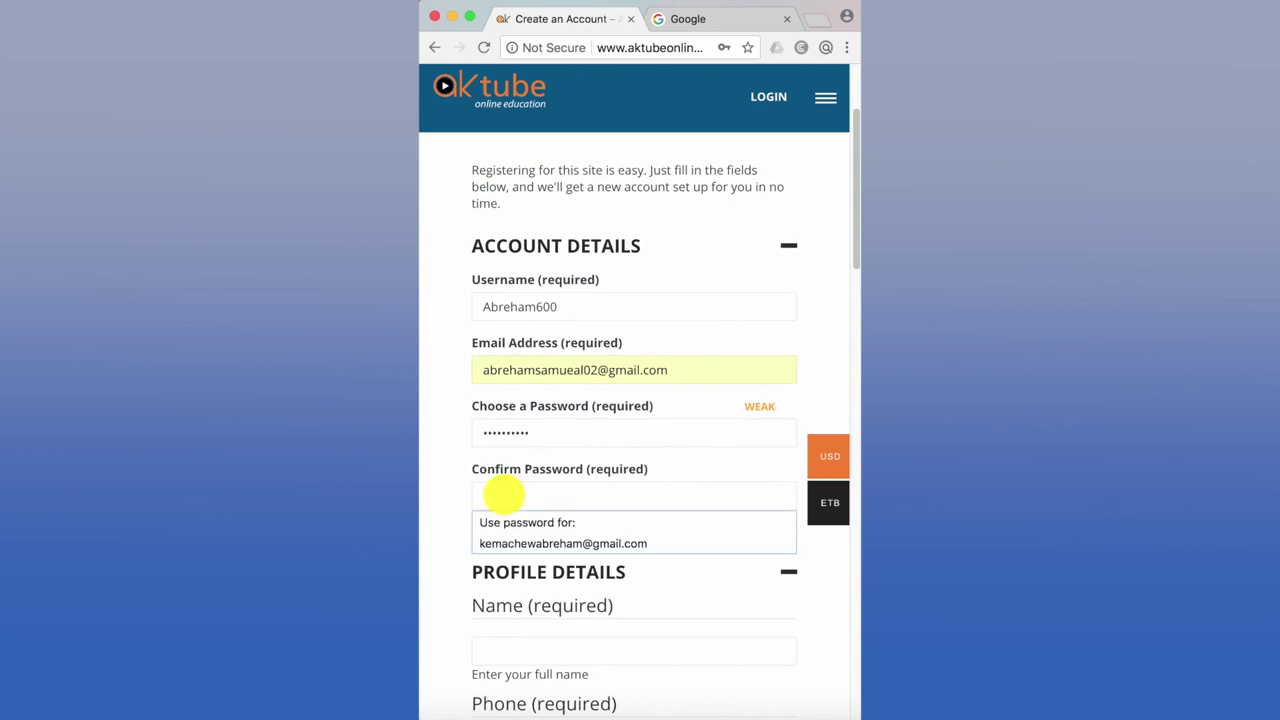
type("a")
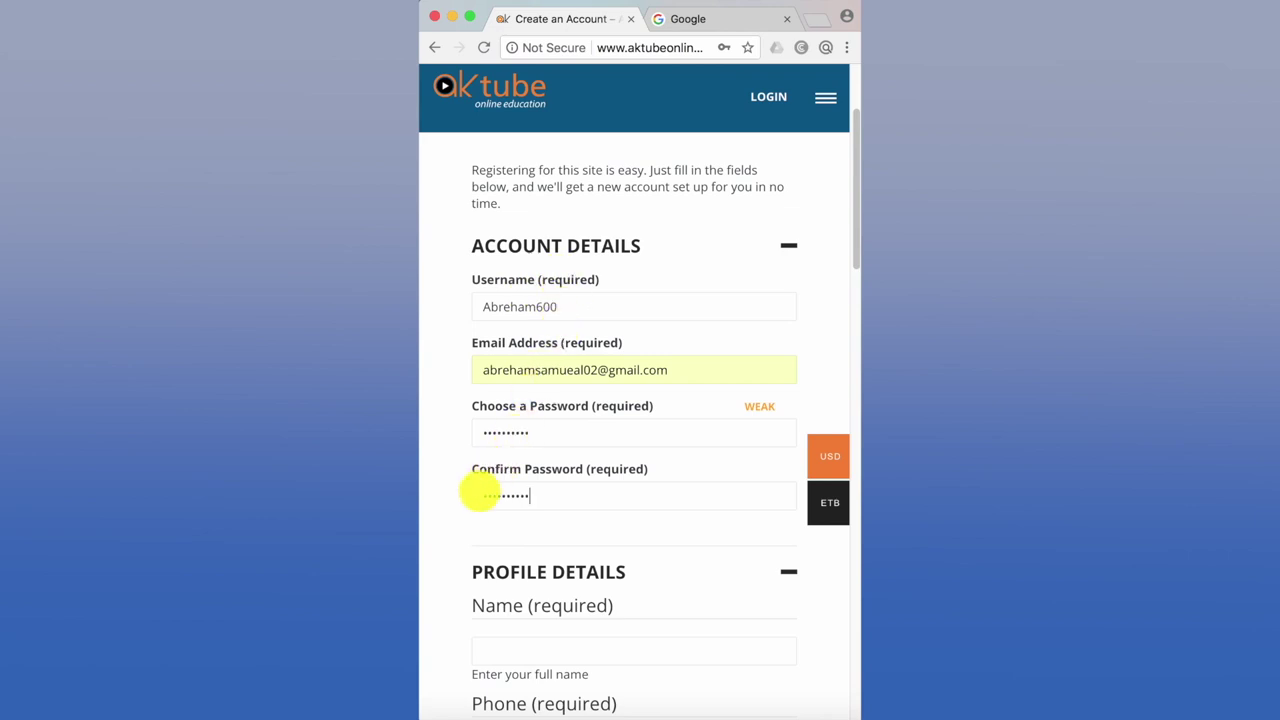
scroll(471, 507, "down", 2)
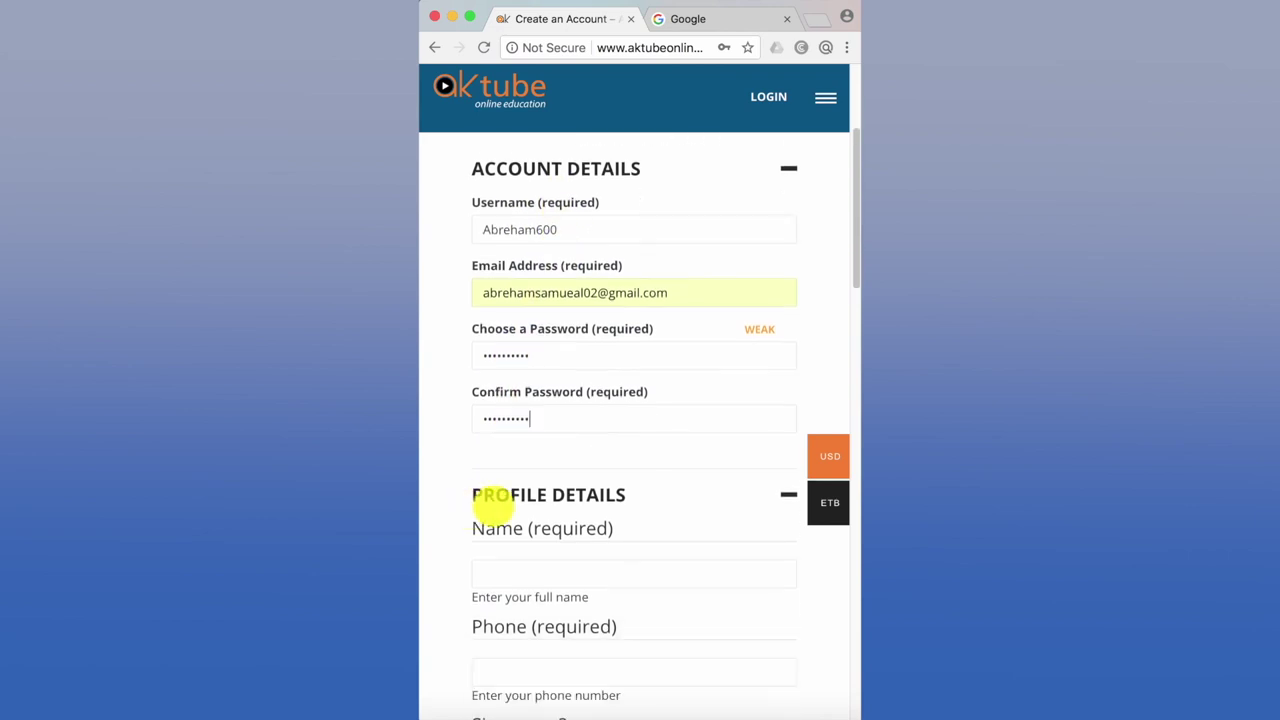
scroll(526, 571, "down", 3)
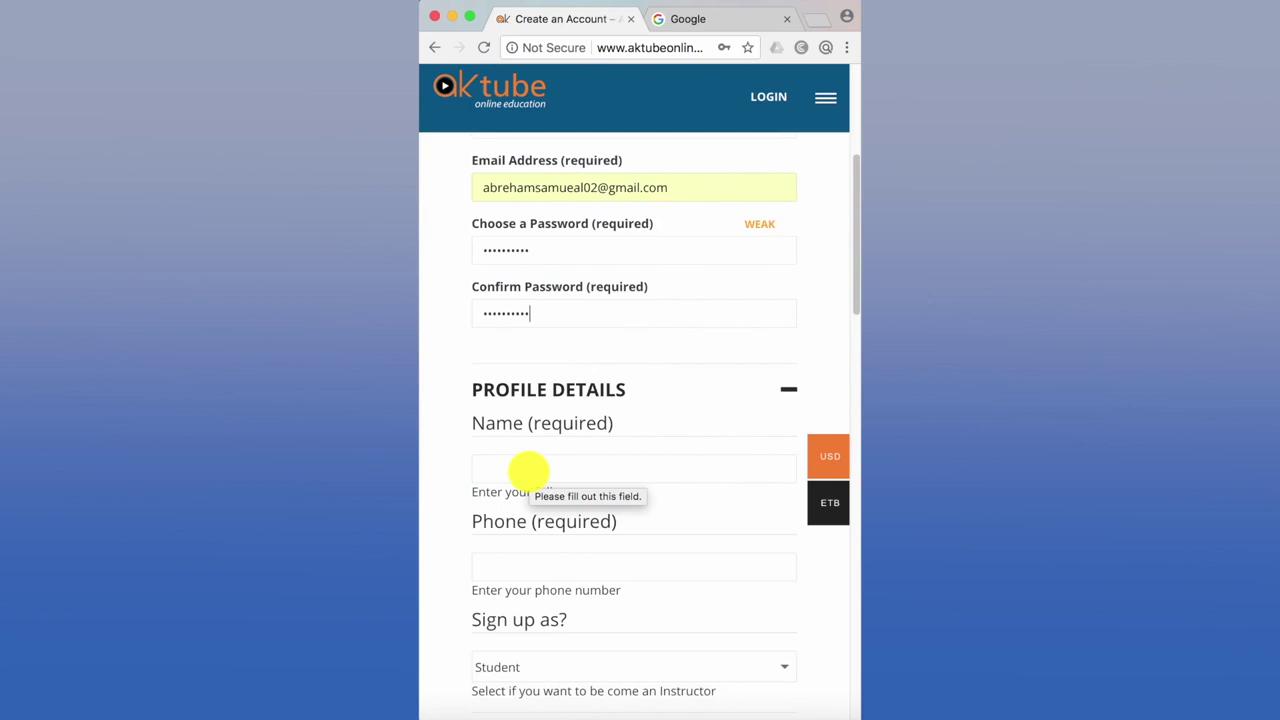
- Fill the required Name field from the autofill suggestion and move into the Phone field
left_click(528, 469)
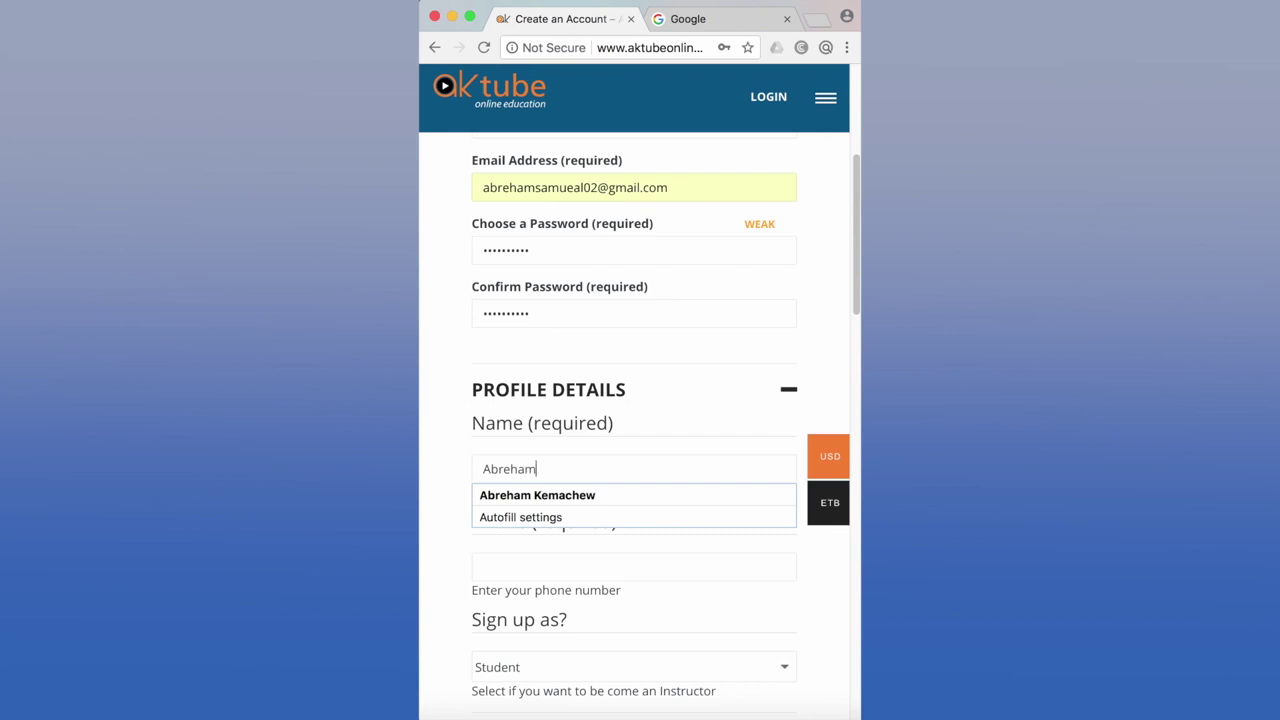
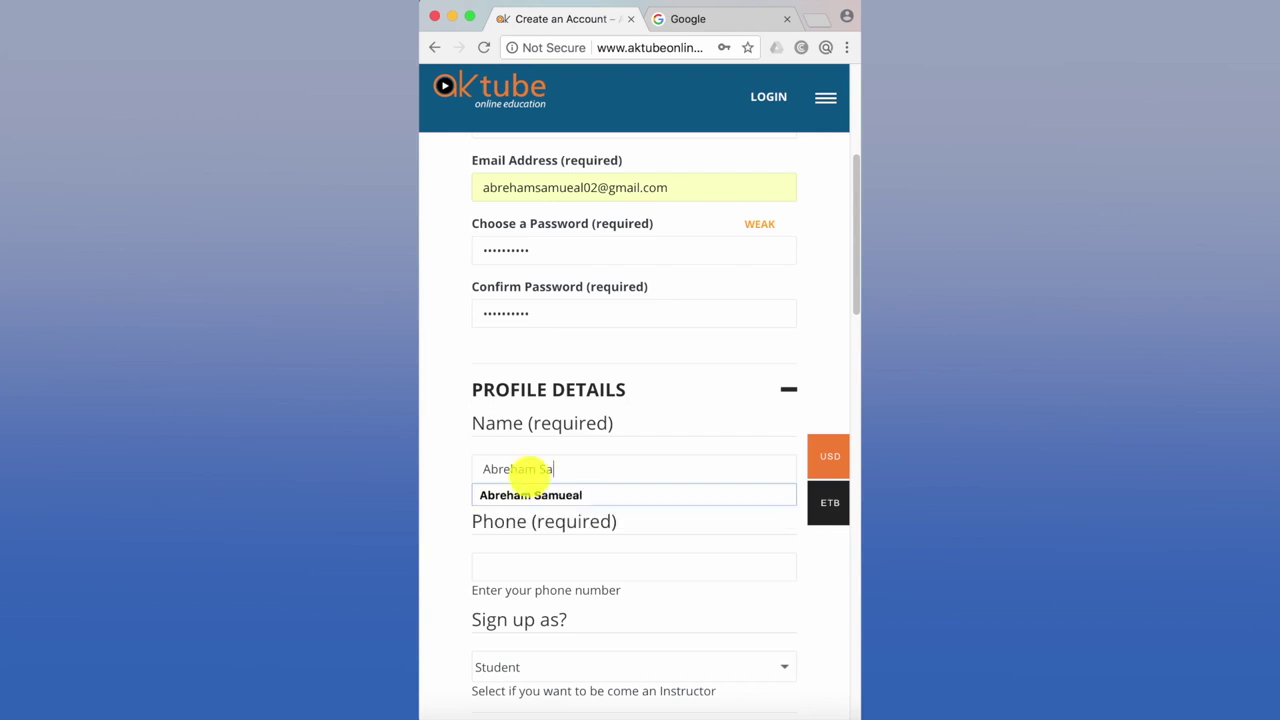
left_click(553, 495)
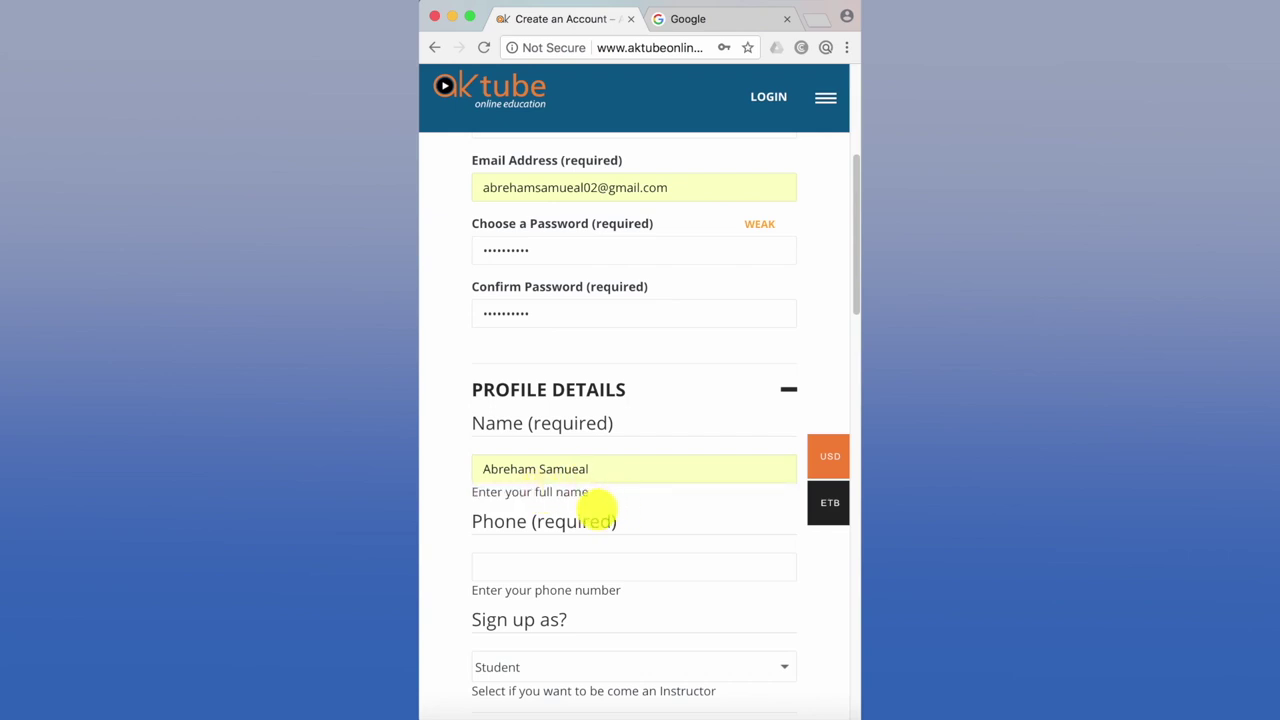
scroll(597, 505, "down", 1)
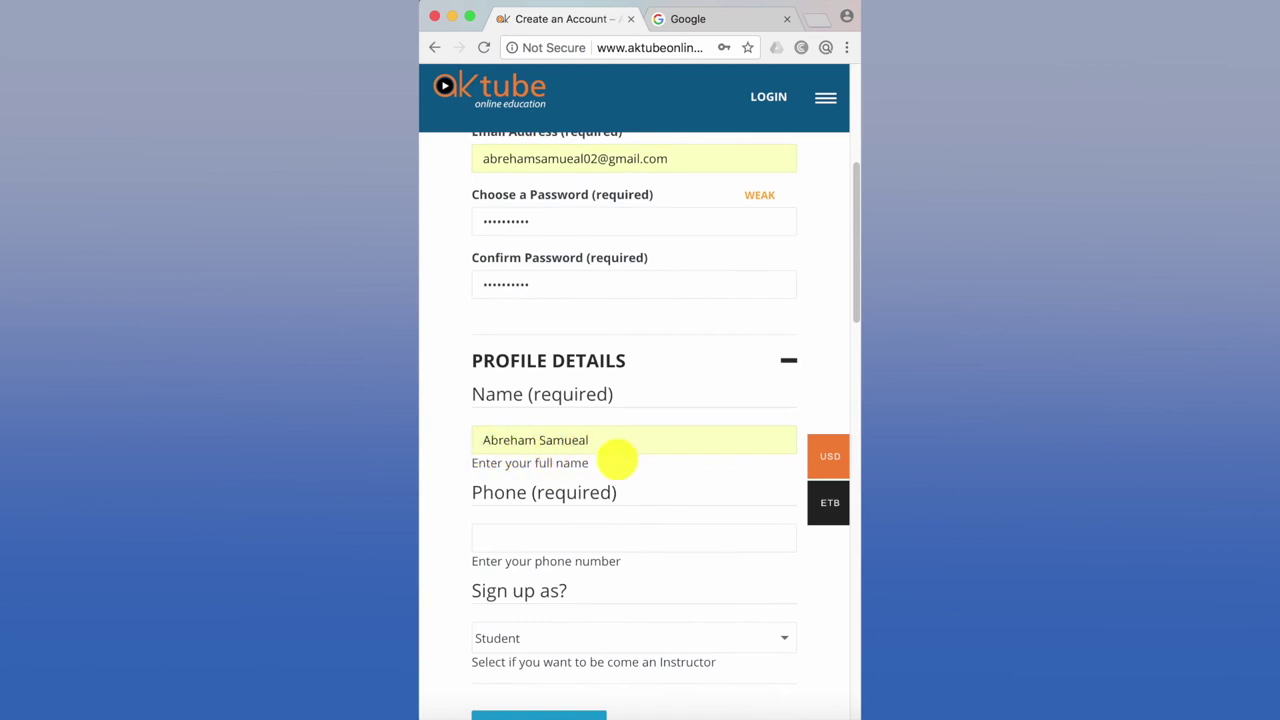
scroll(615, 458, "down", 1)
left_click(531, 517)
scroll(505, 510, "down", 1)
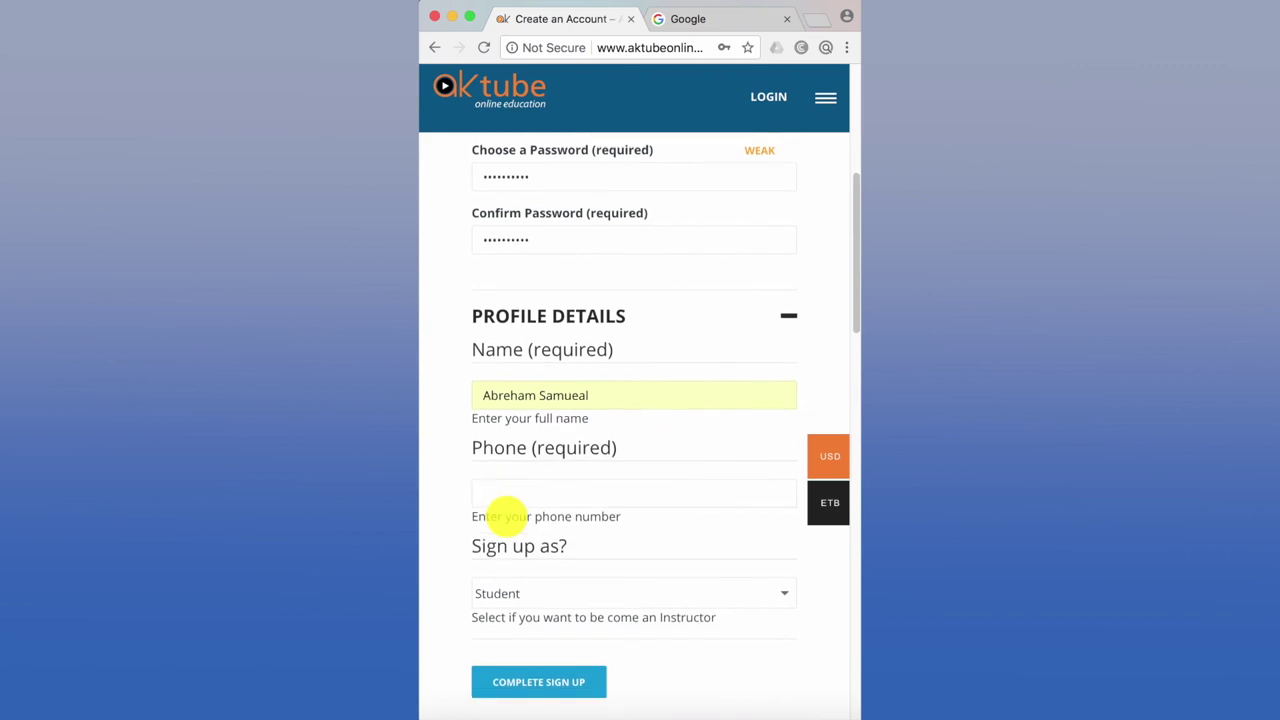
left_click(507, 492)
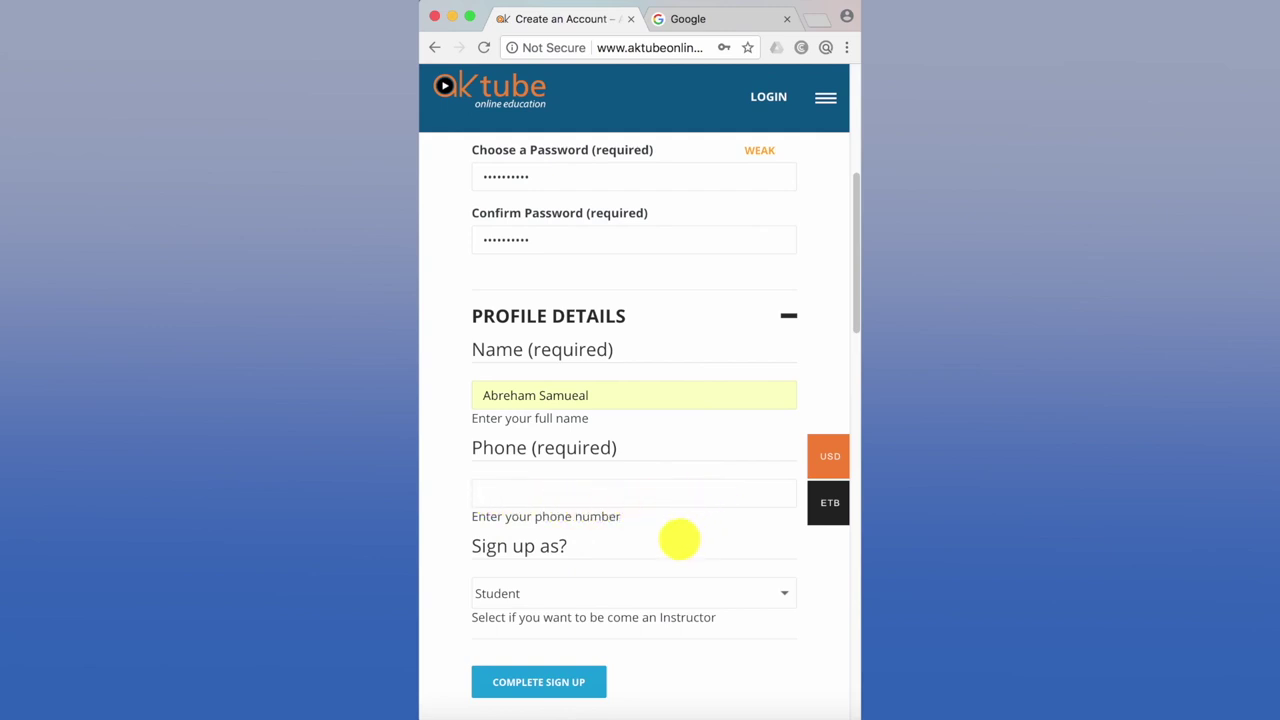
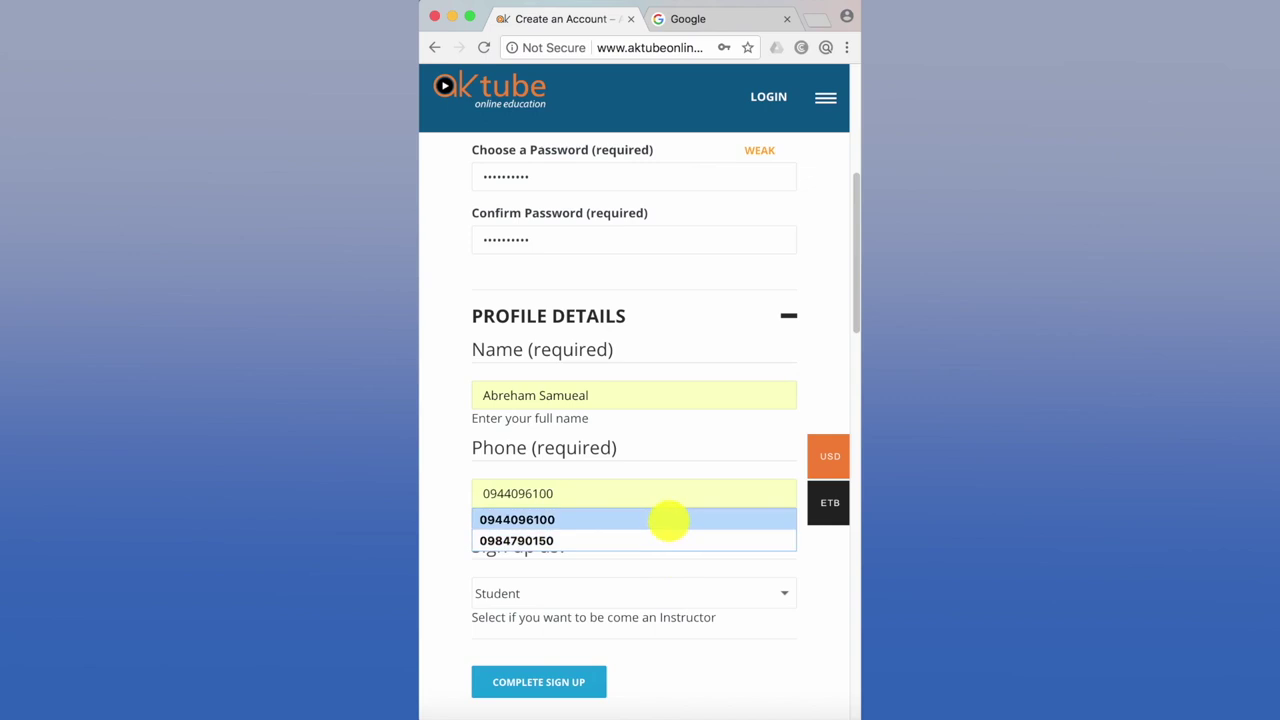
- Fill the phone number from autofill and choose Student in the 'Sign up as?' dropdown
left_click(666, 519)
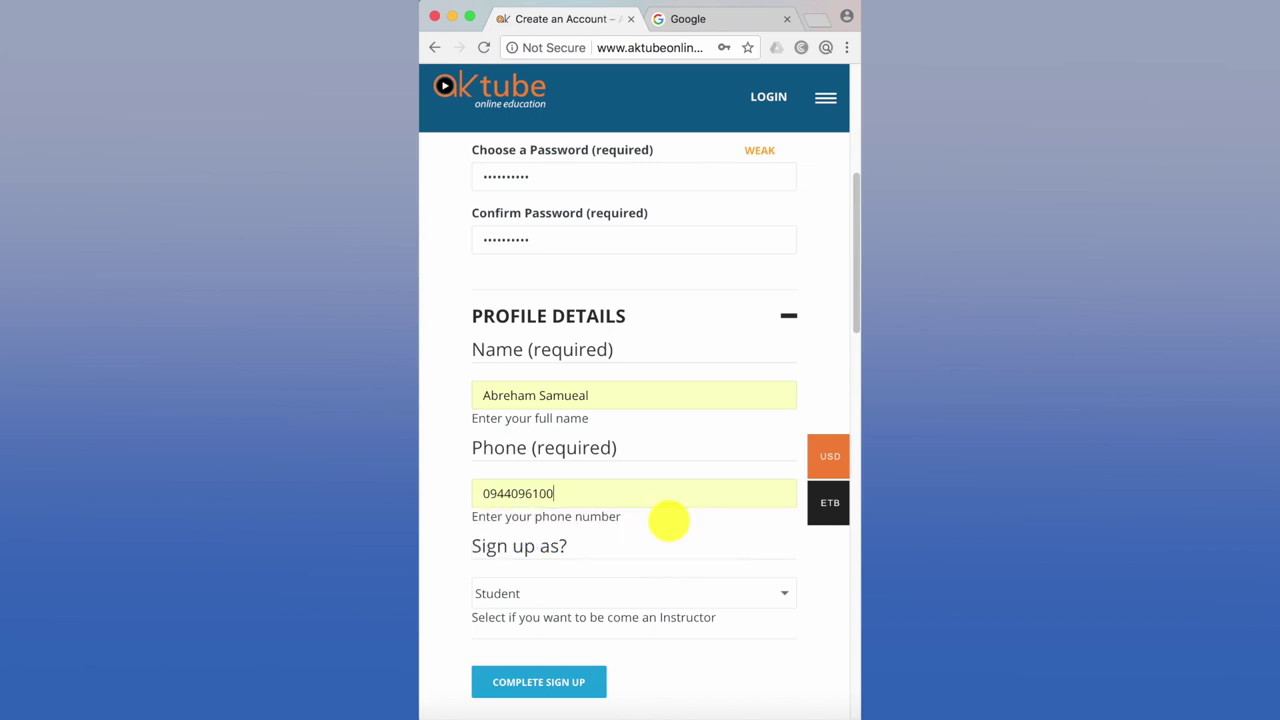
scroll(444, 550, "down", 1)
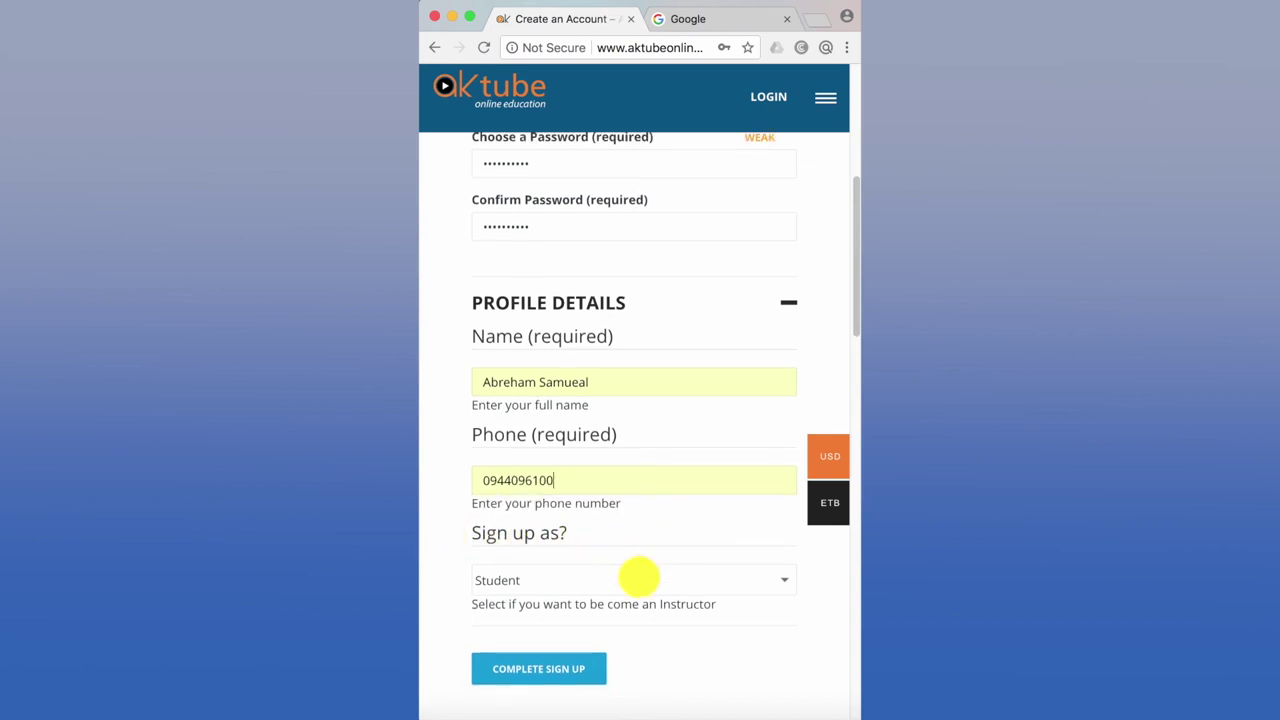
left_click(779, 581)
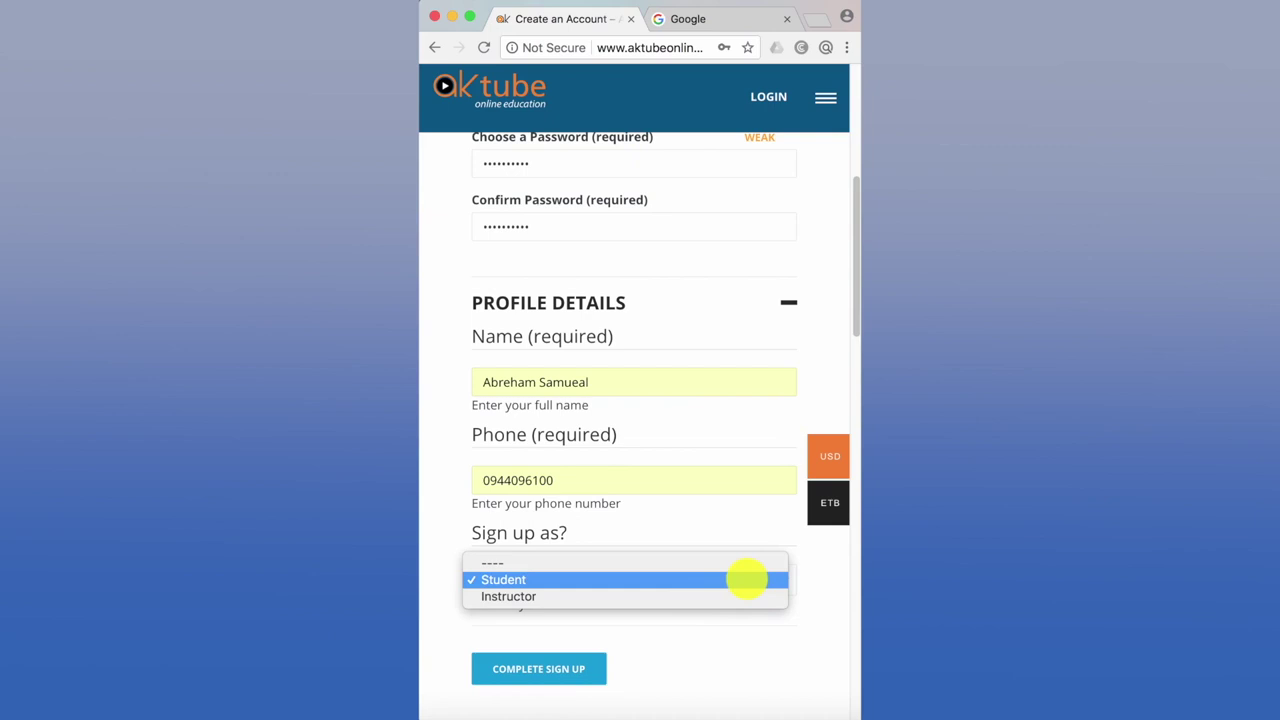
left_click(747, 579)
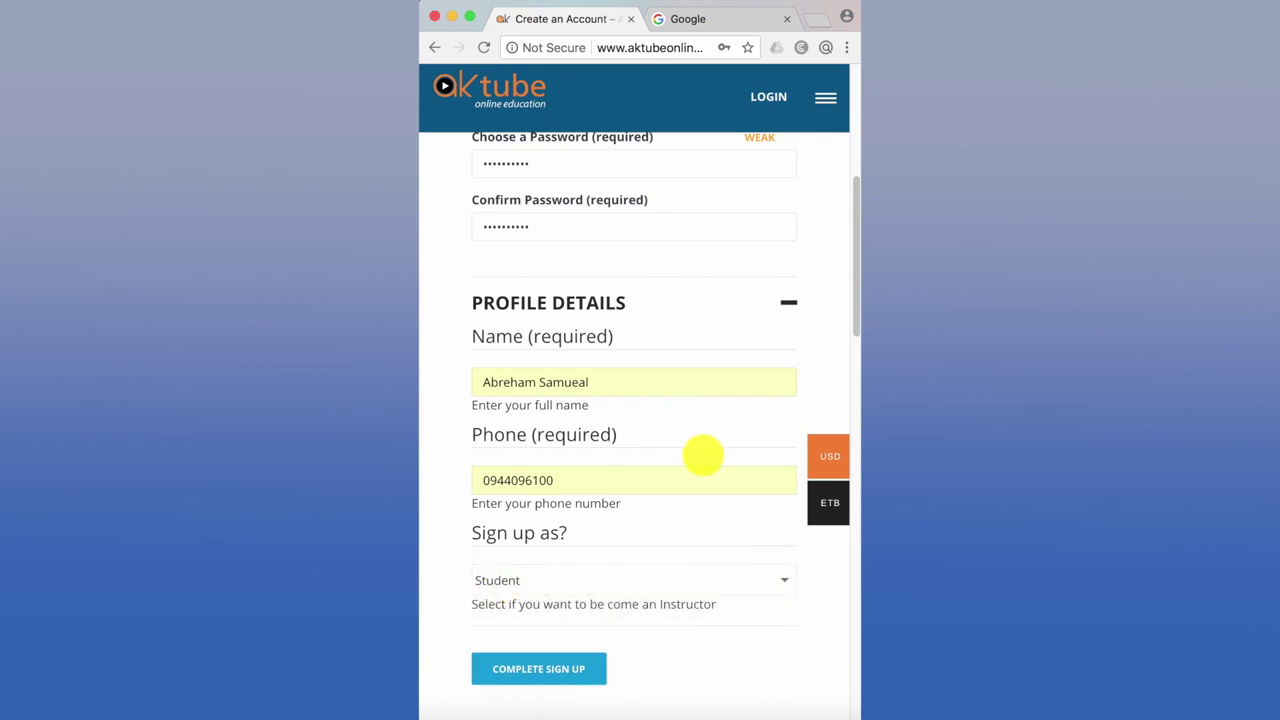
scroll(703, 455, "up", 5)
scroll(703, 455, "up", 1)
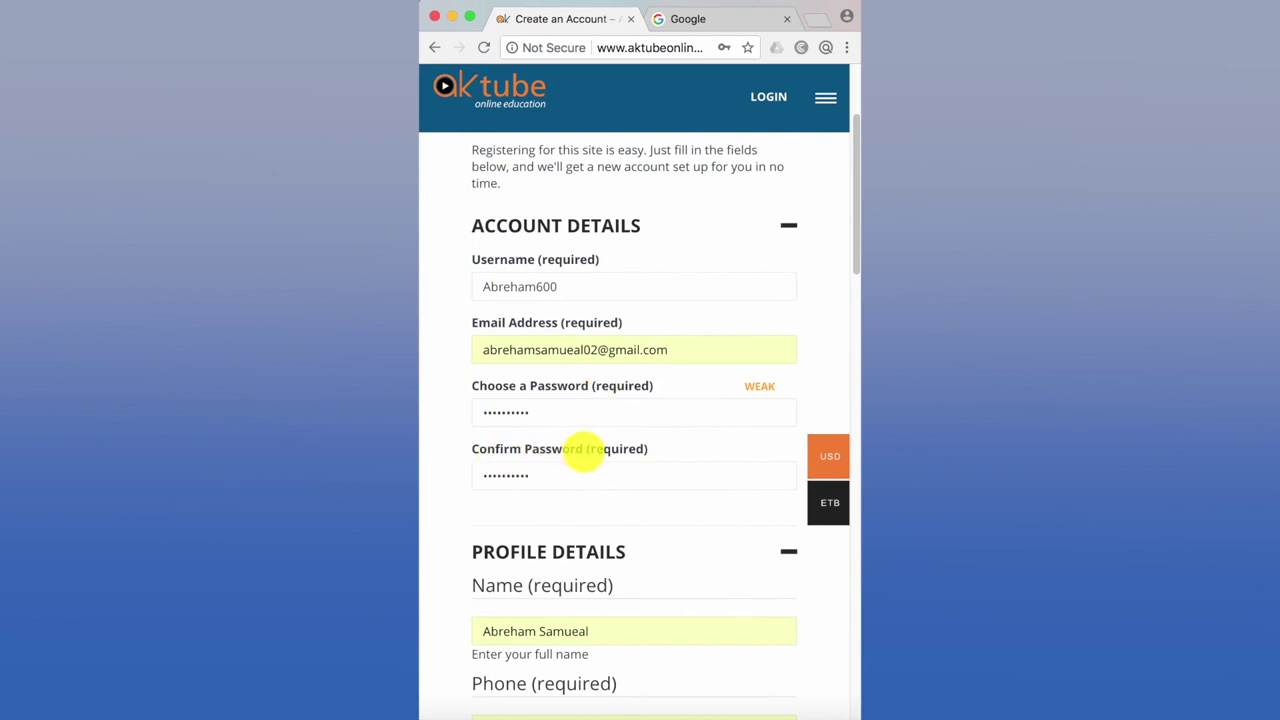
- Scroll to the bottom of the form to submit it with COMPLETE SIGN UP
scroll(566, 534, "down", 5)
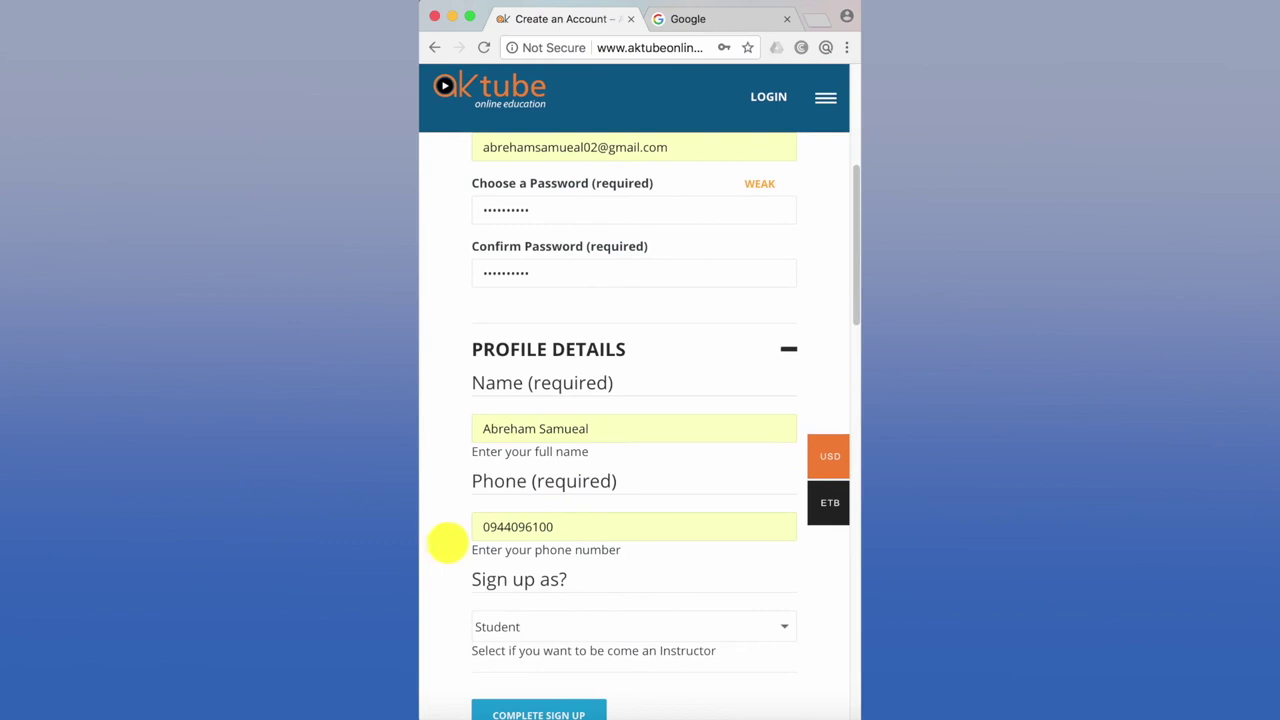
scroll(580, 526, "down", 3)
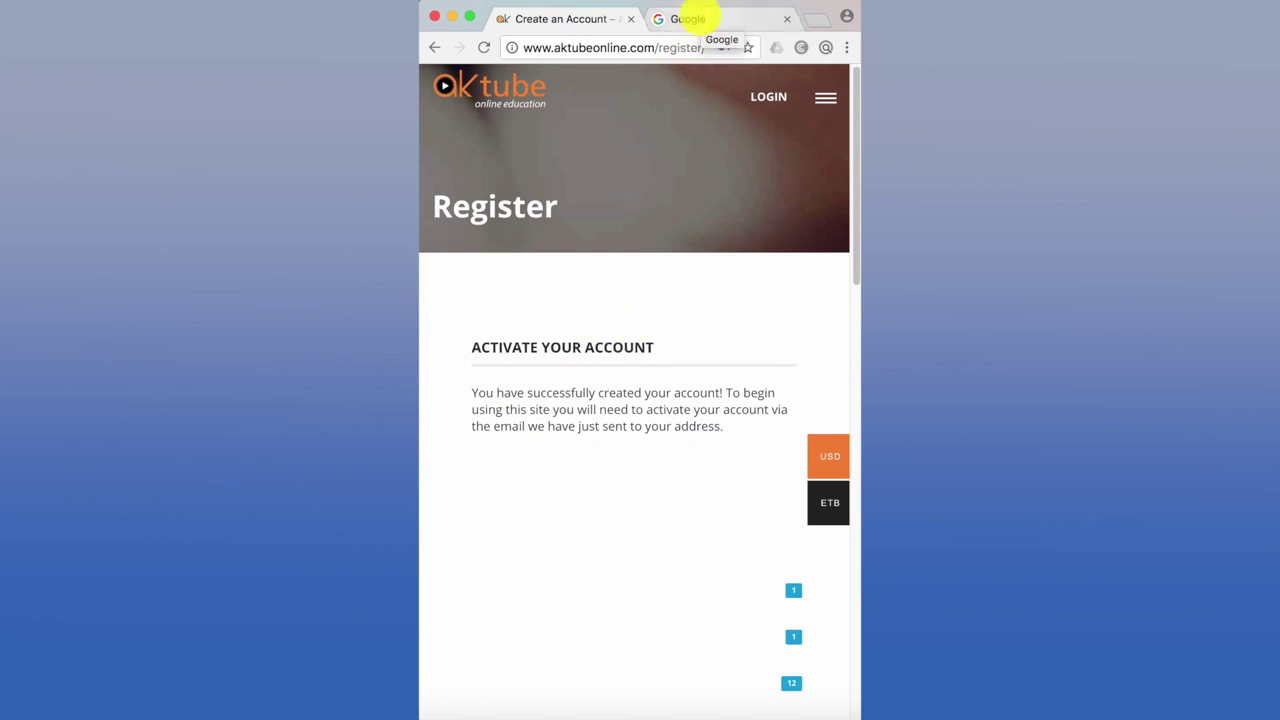
- Switch to the Gmail tab and open the WordPress account-activation message in Primary
left_click(688, 18)
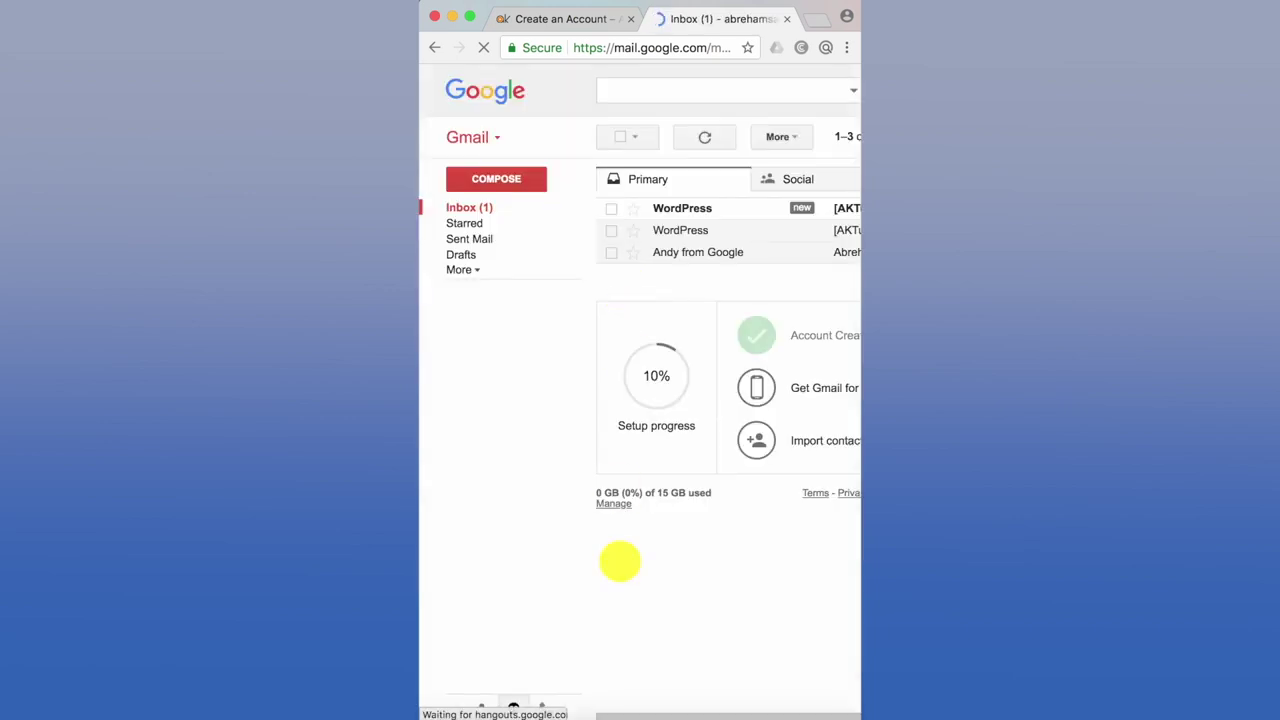
left_click_drag(640, 711, 691, 706)
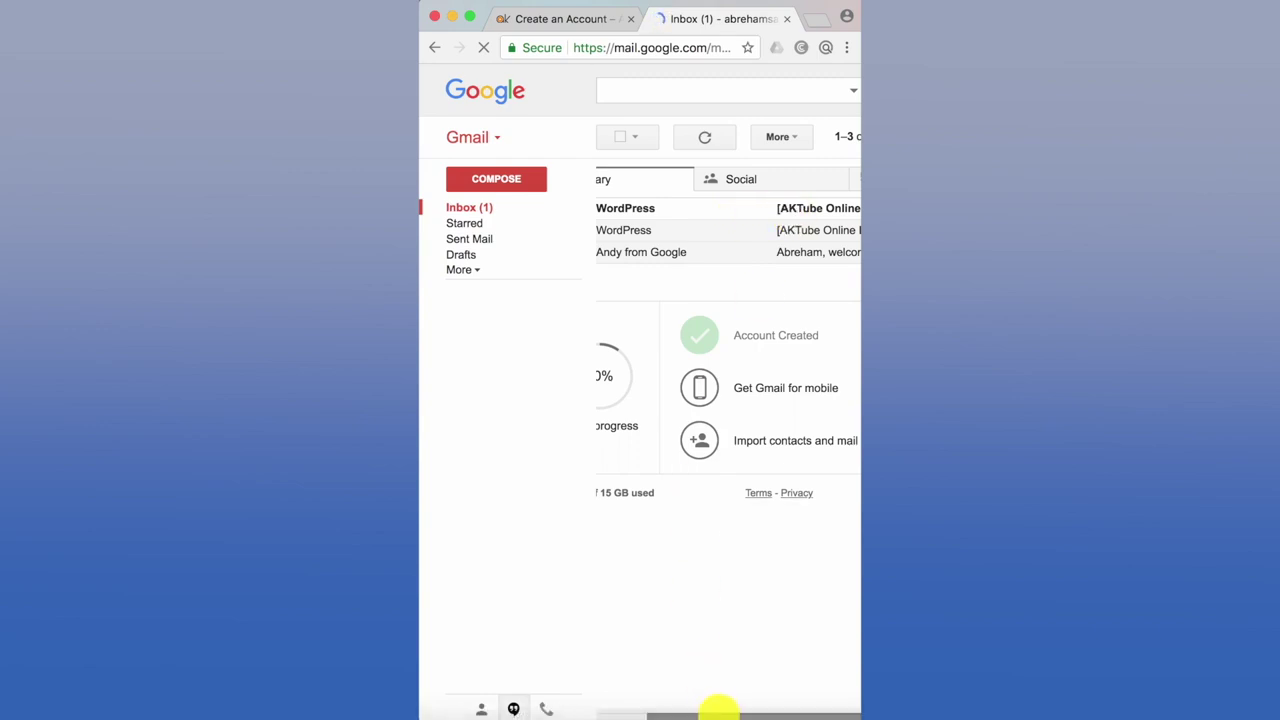
left_click_drag(766, 708, 709, 706)
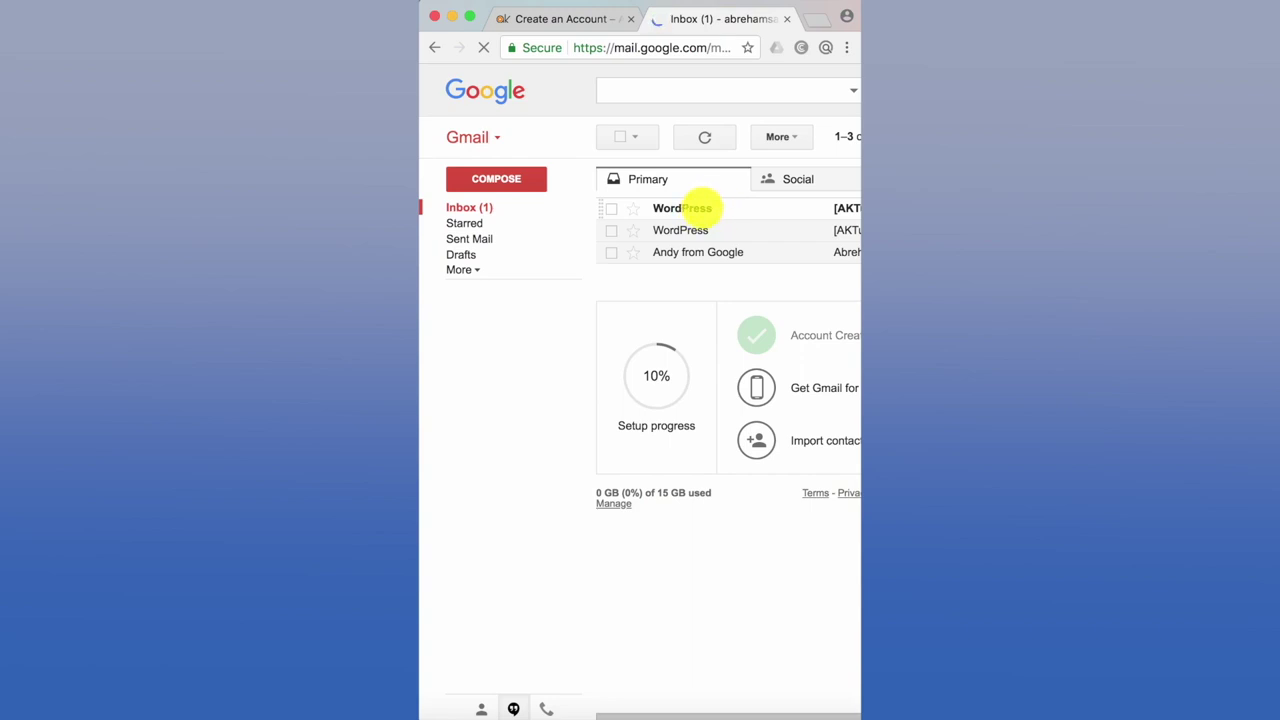
mouse_move(699, 208)
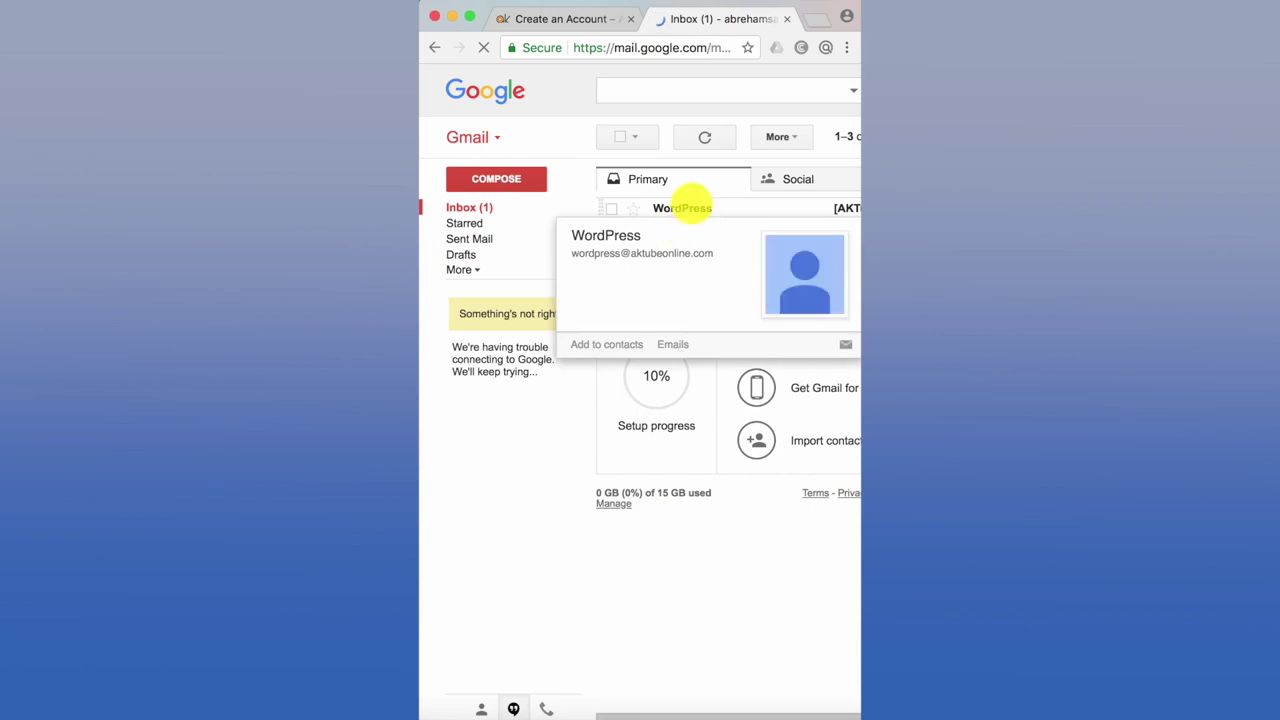
left_click(690, 205)
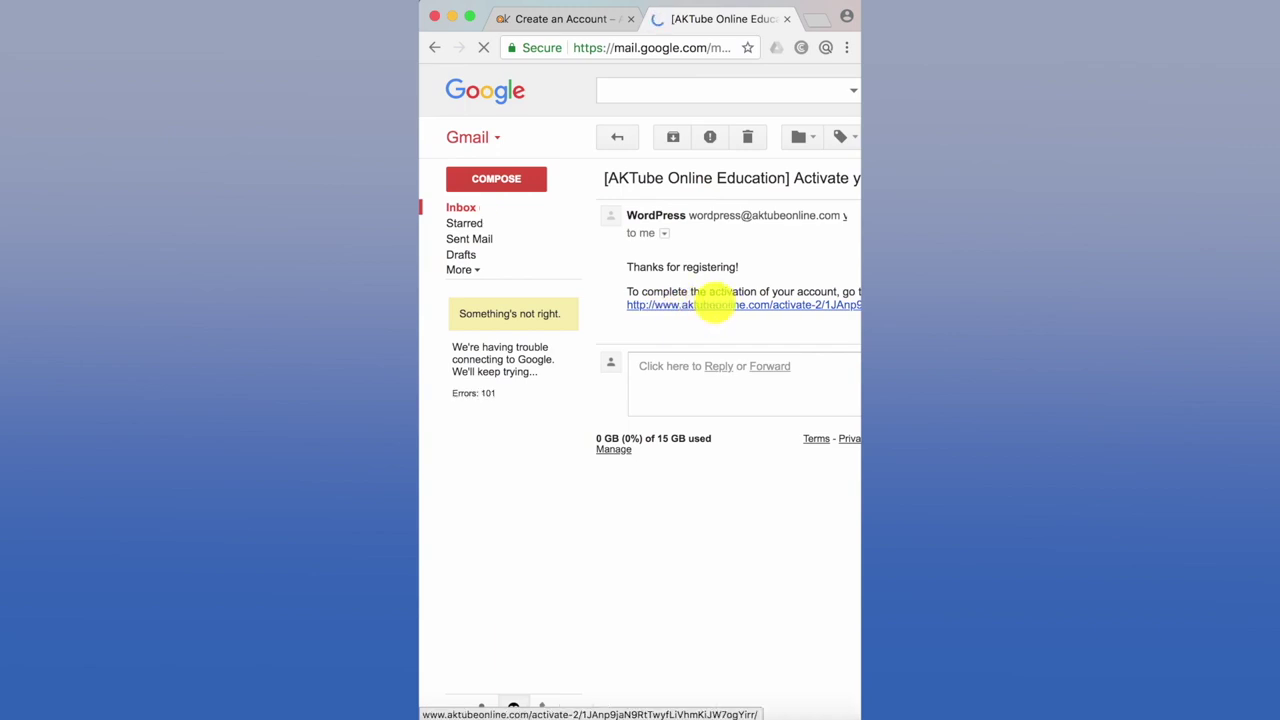
- Follow the e-mail's activation link, review the now-active profile page, and open the avatar's account menu
left_click(708, 304)
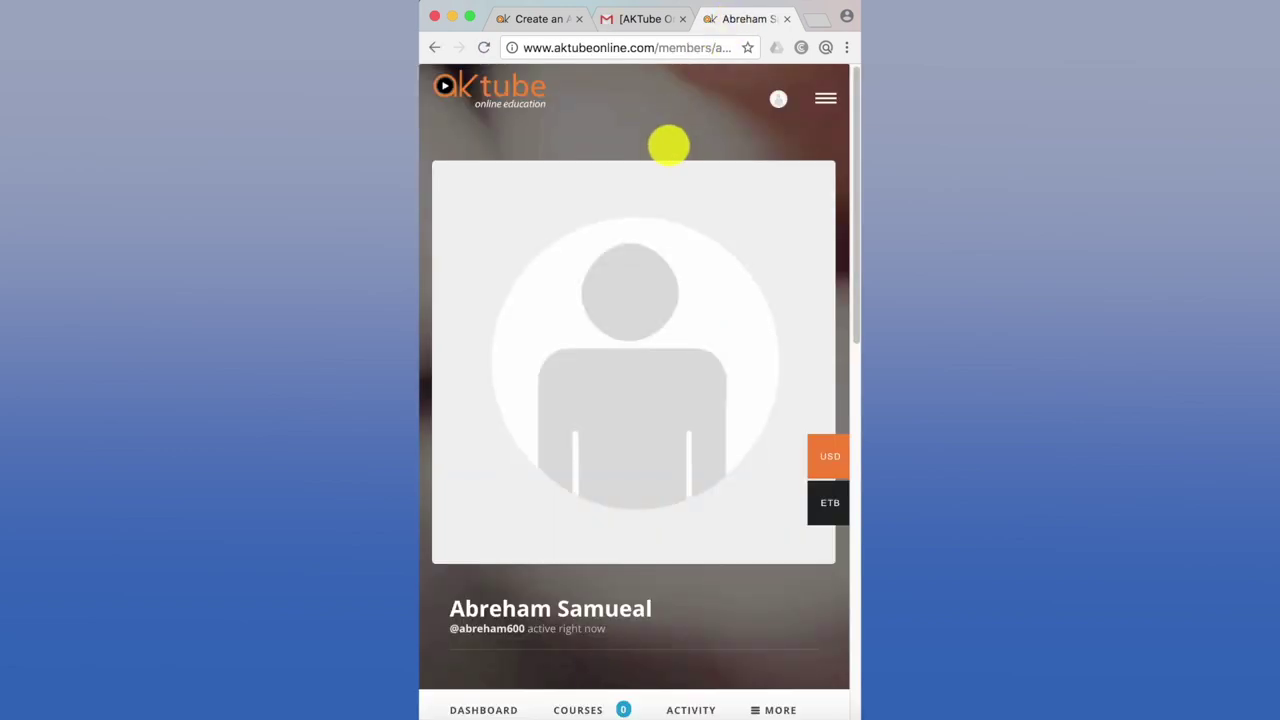
scroll(663, 344, "down", 5)
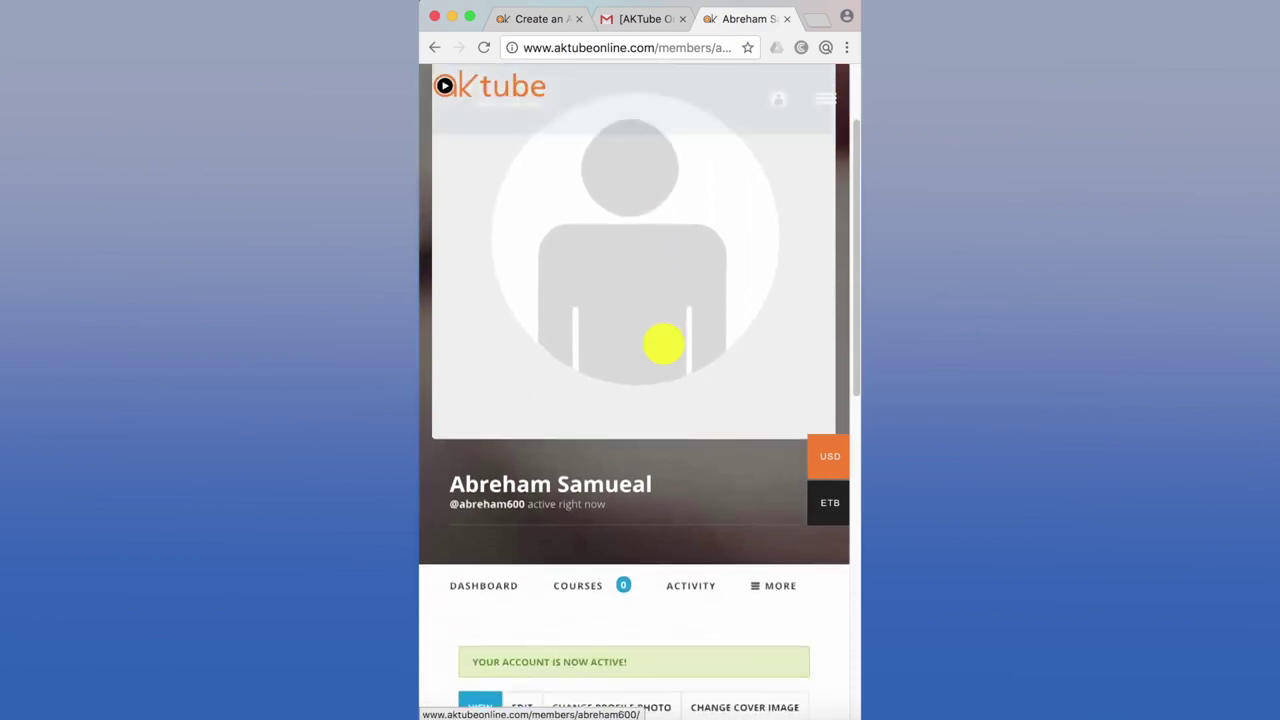
scroll(663, 344, "down", 3)
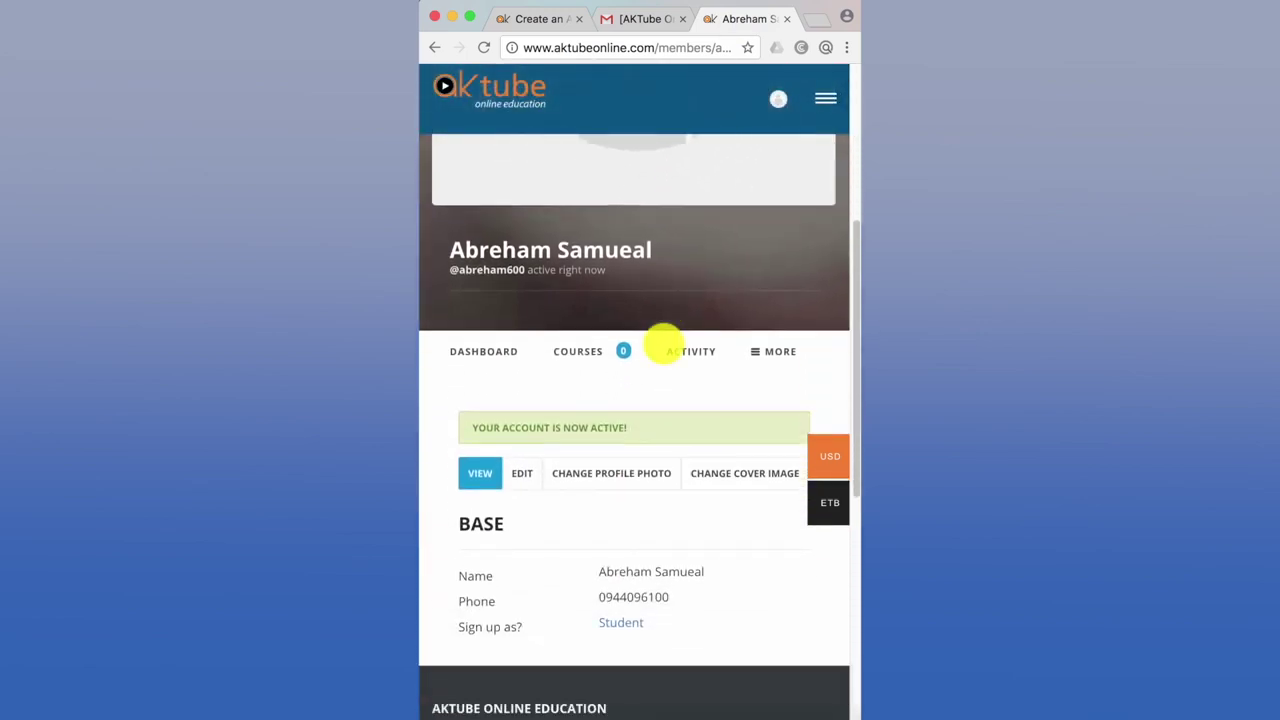
scroll(664, 345, "up", 5)
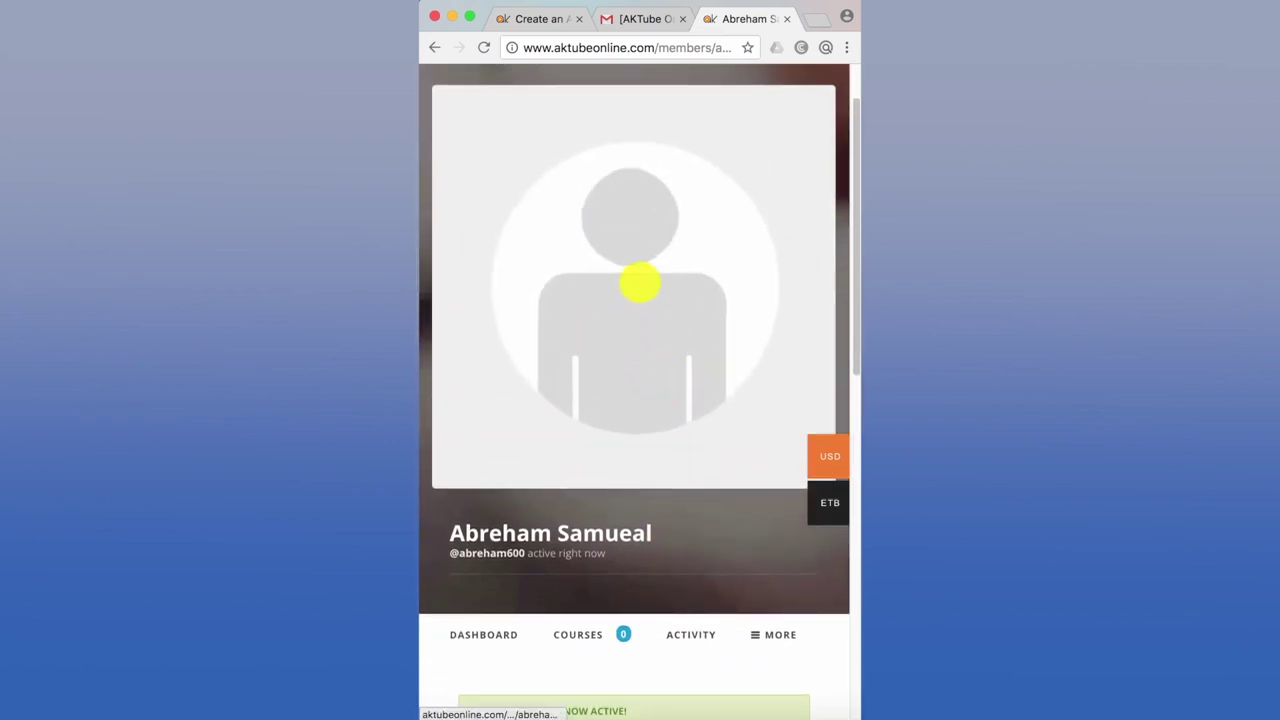
scroll(624, 299, "up", 2)
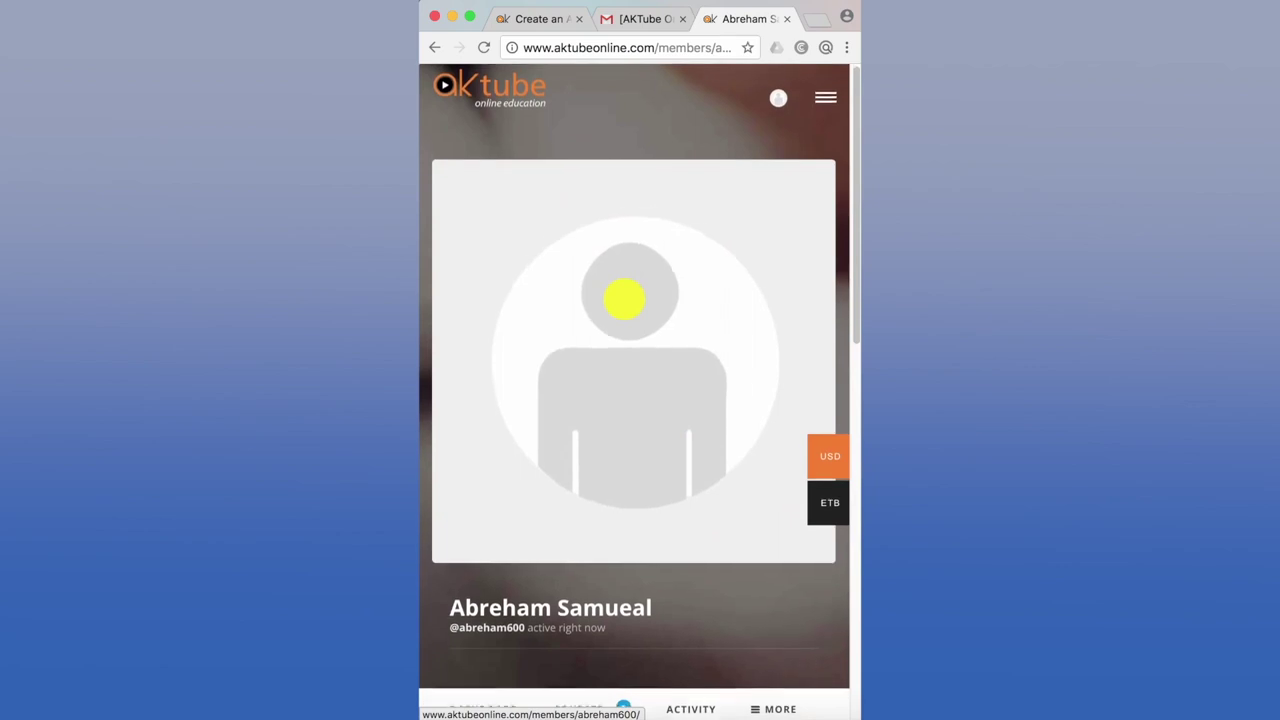
scroll(624, 299, "down", 4)
scroll(624, 294, "up", 4)
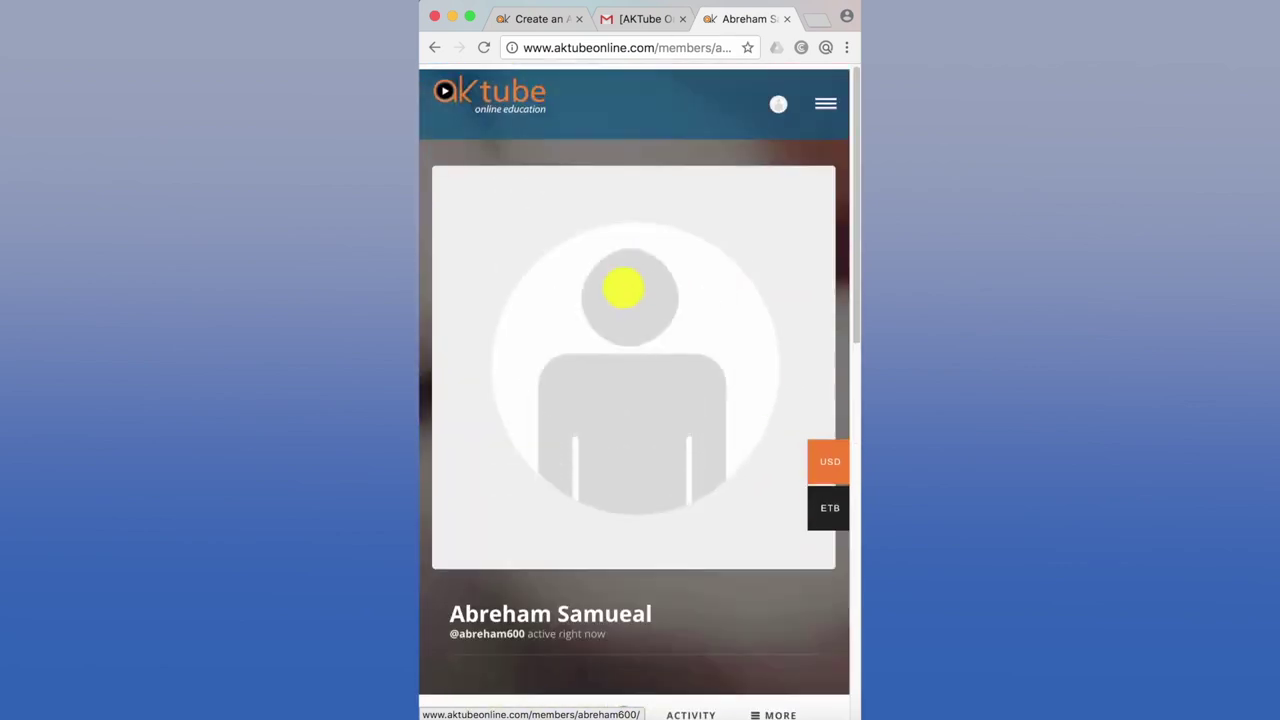
scroll(624, 289, "down", 5)
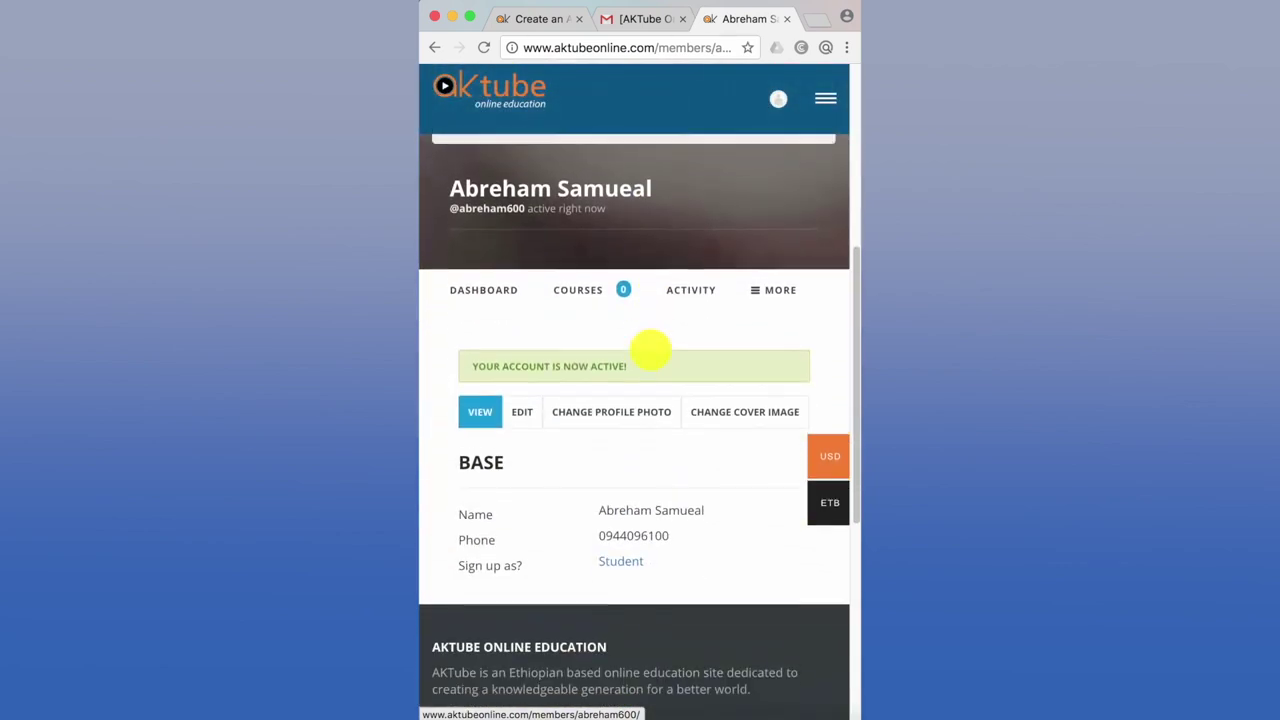
scroll(651, 500, "up", 5)
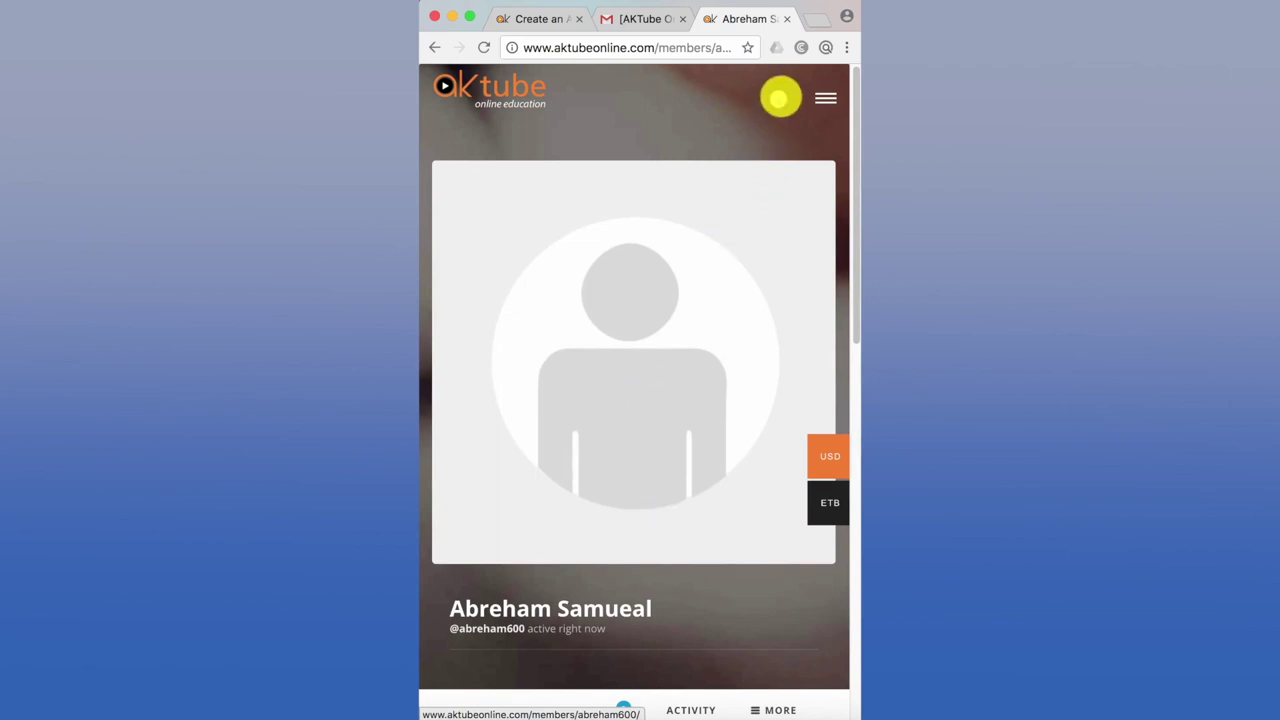
left_click(779, 98)
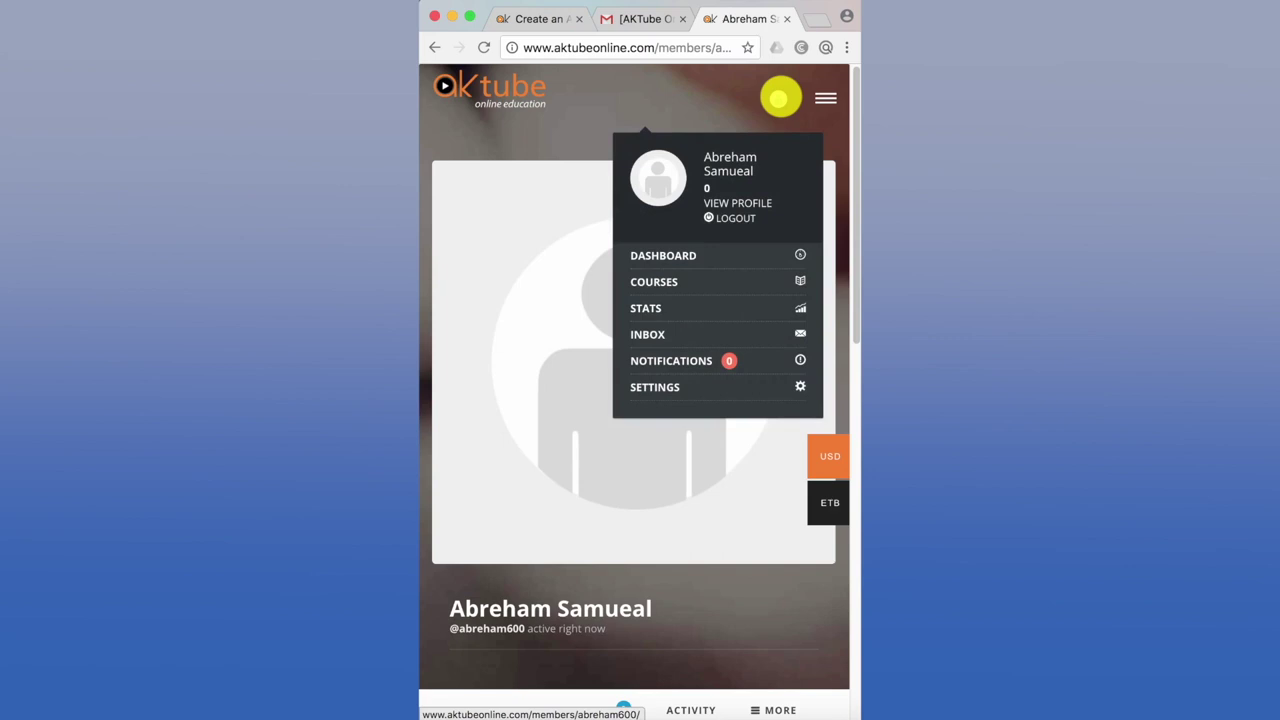